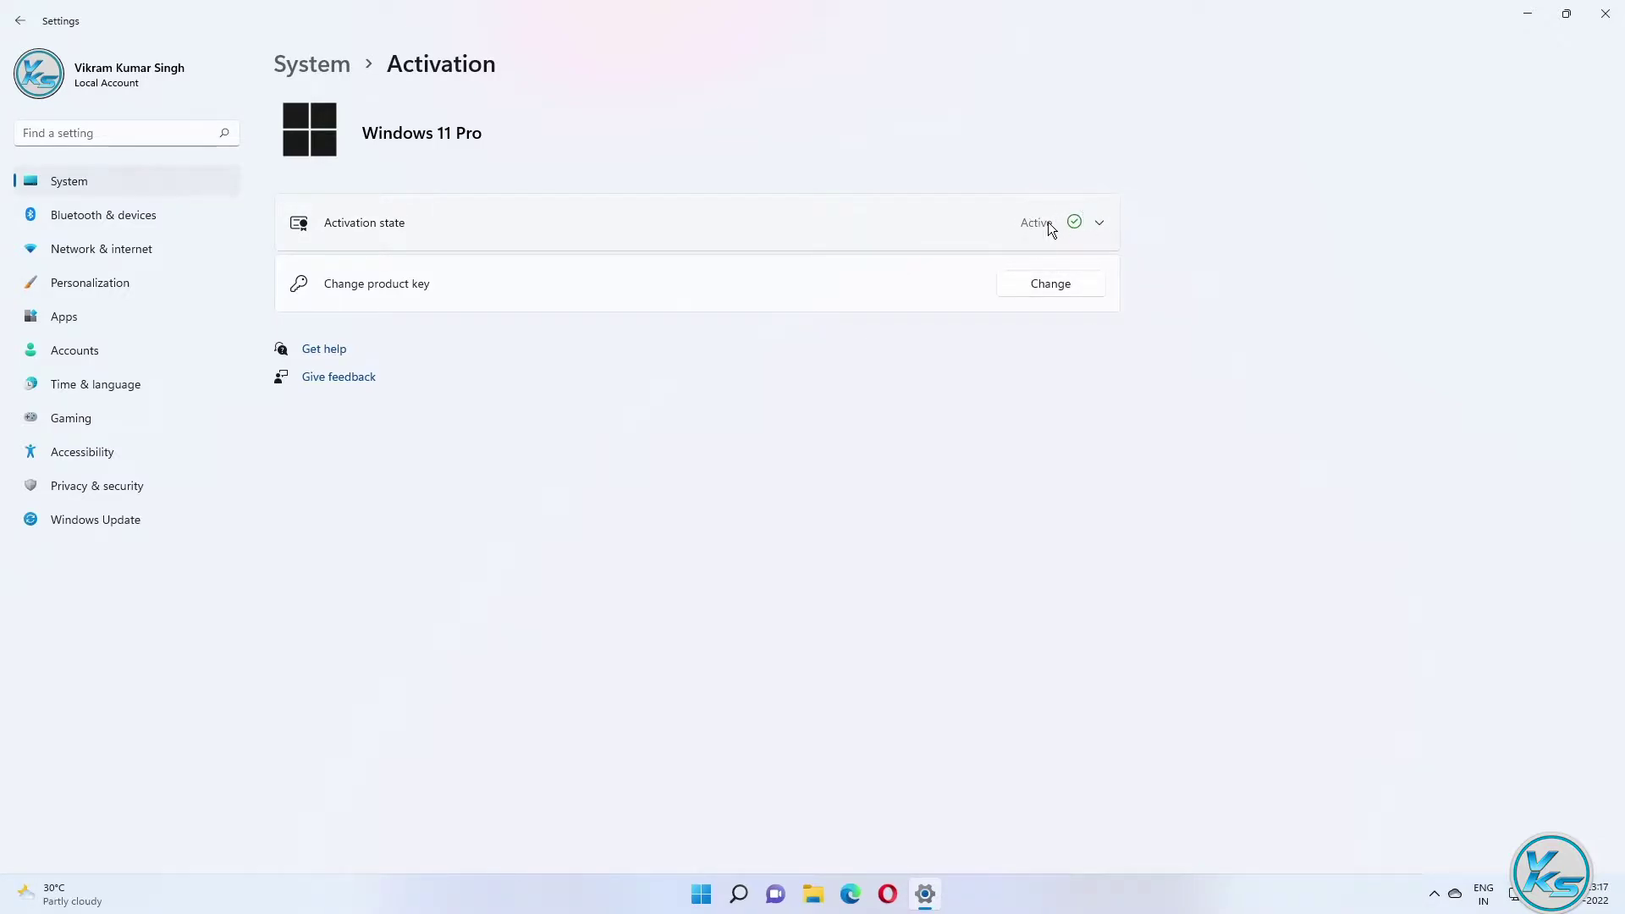
Step: Open the desktop Background page of the Personalization settings
left_click(171, 283)
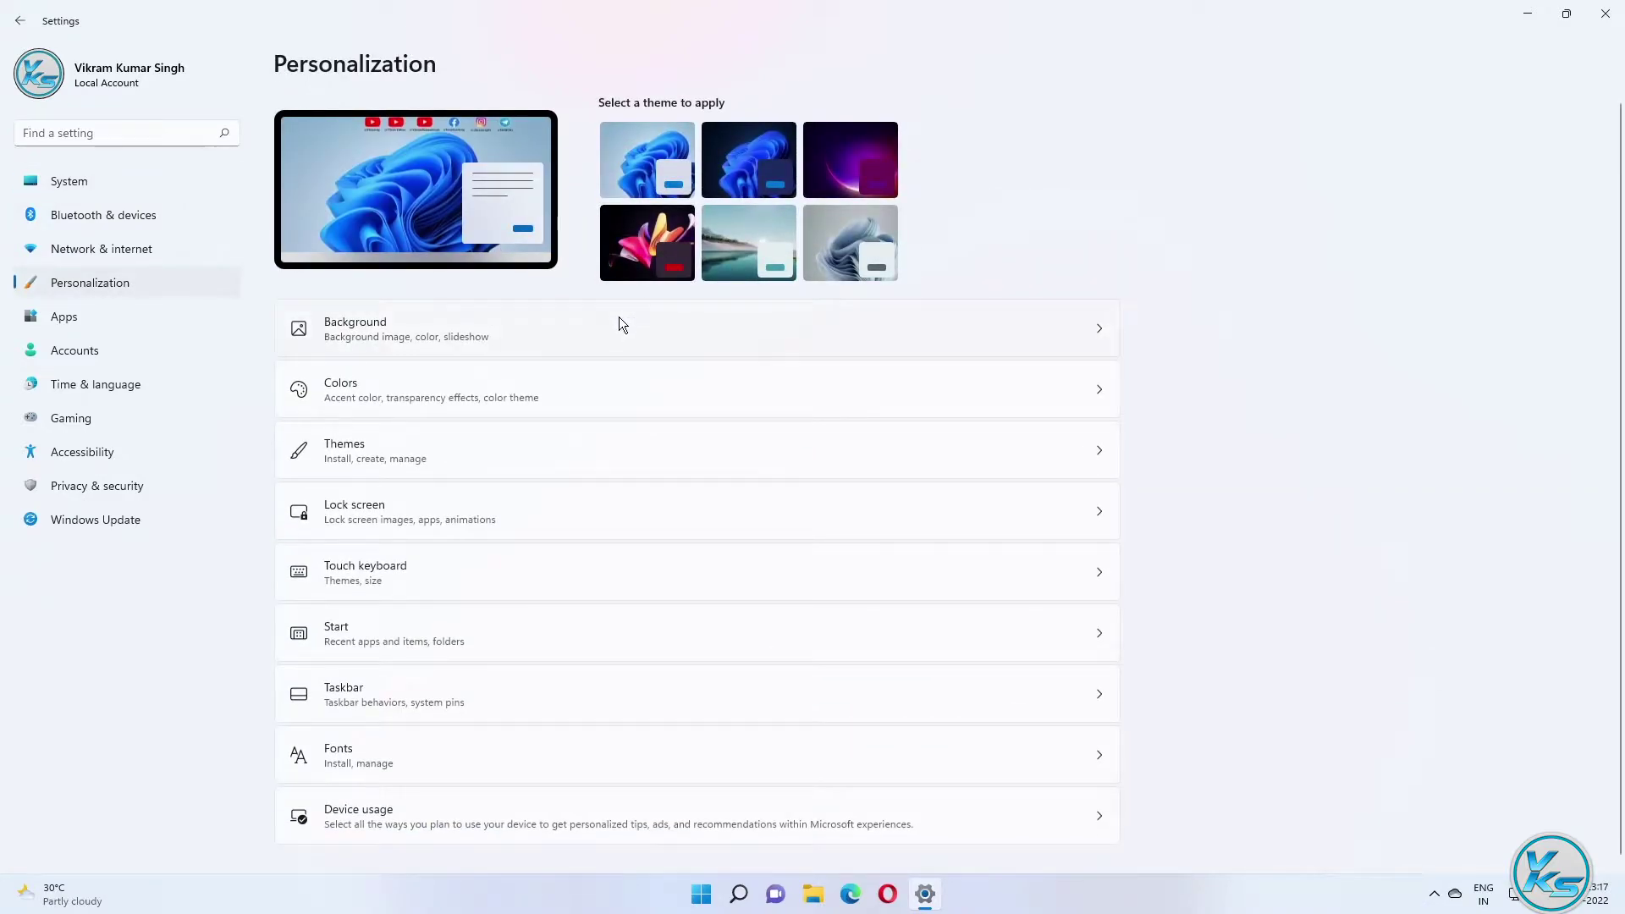
left_click(618, 323)
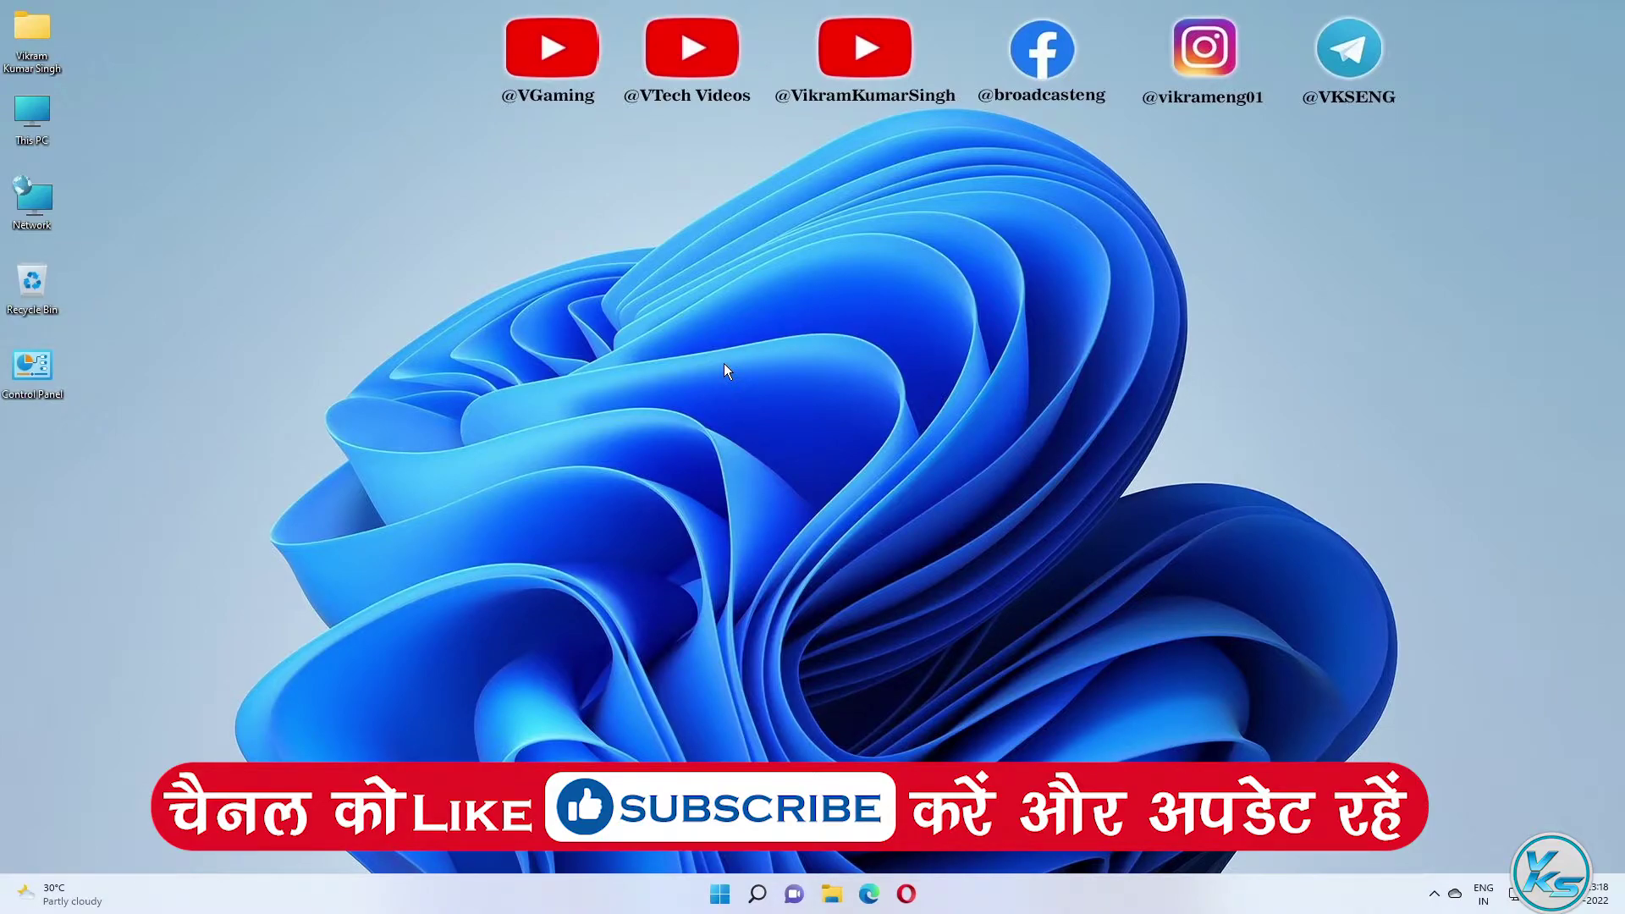
Step: Open Control Panel from the desktop
double_click(57, 363)
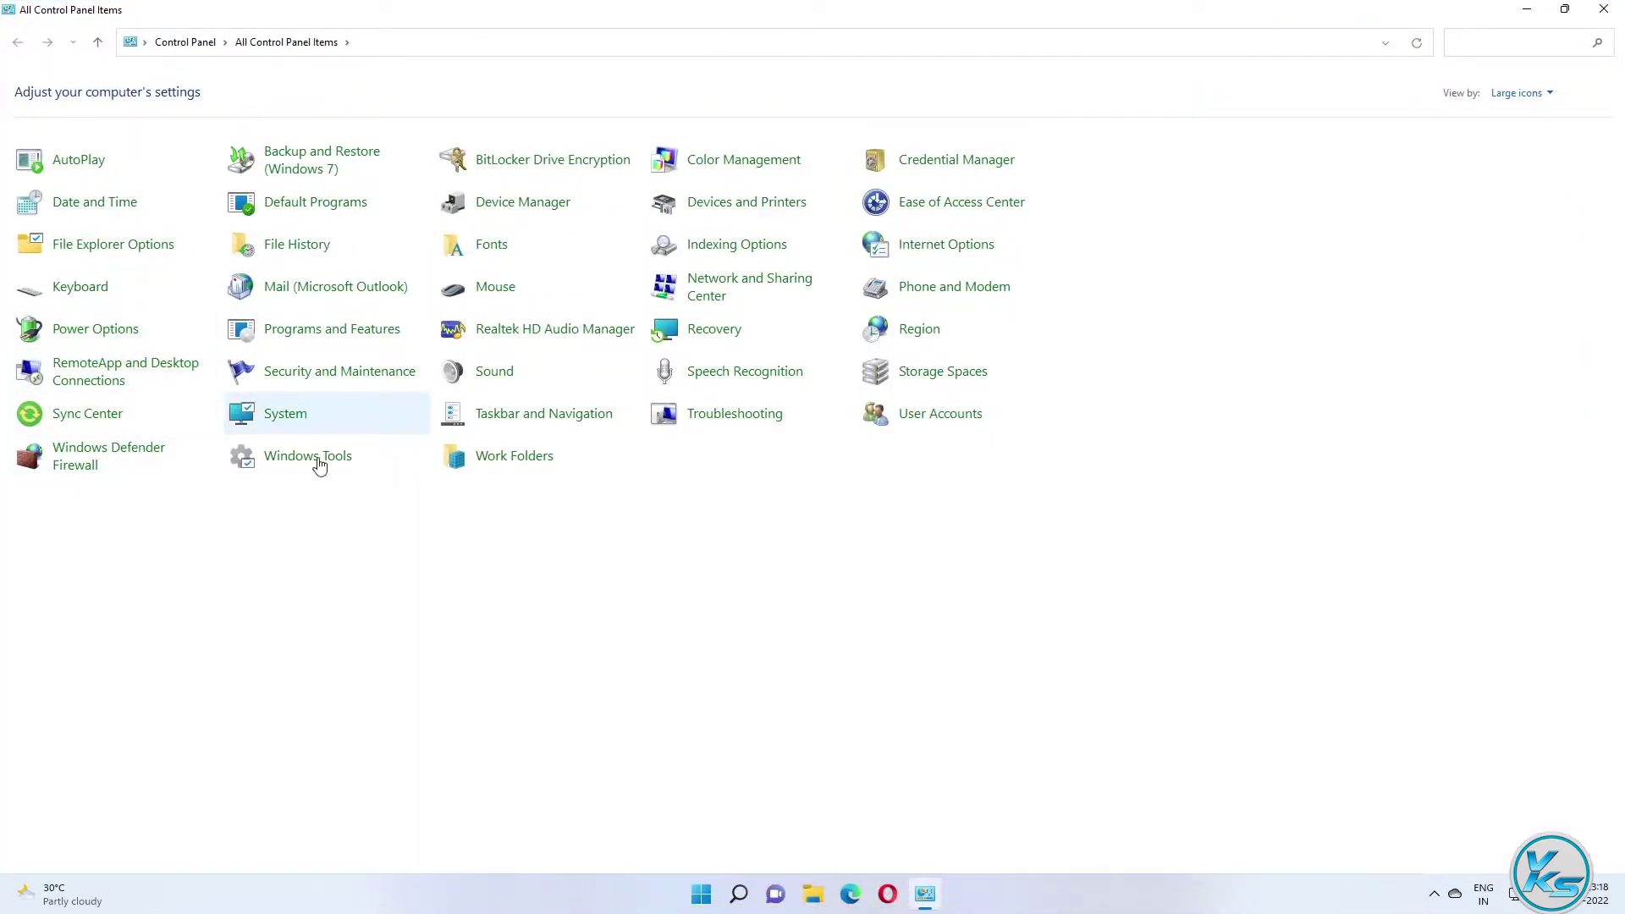
left_click(738, 891)
type("c")
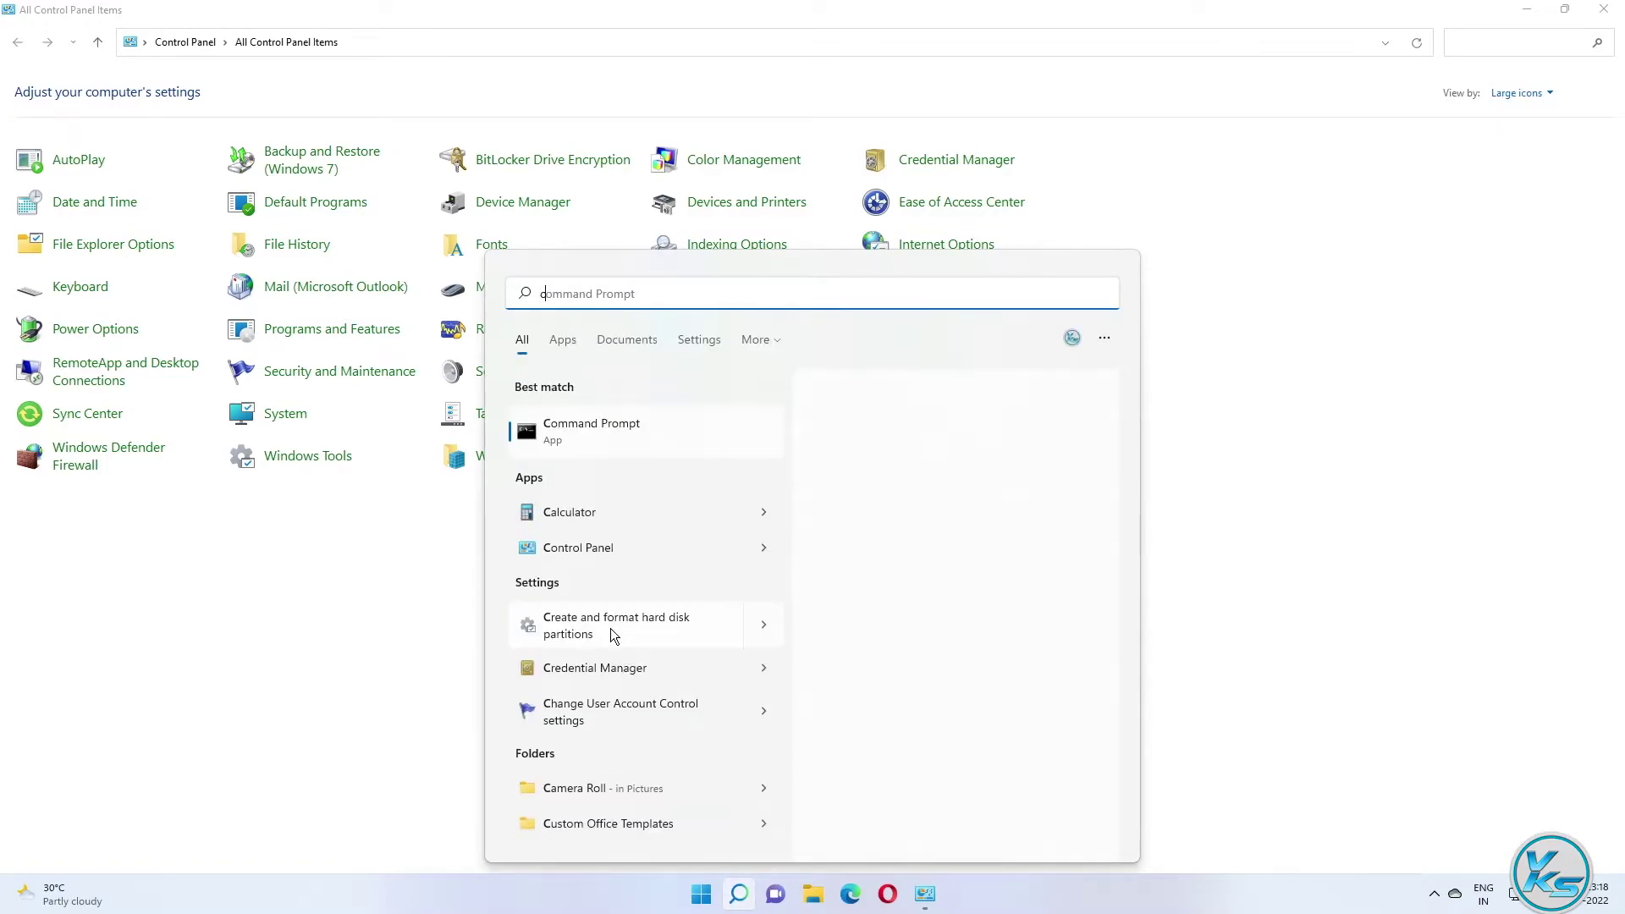
type("o")
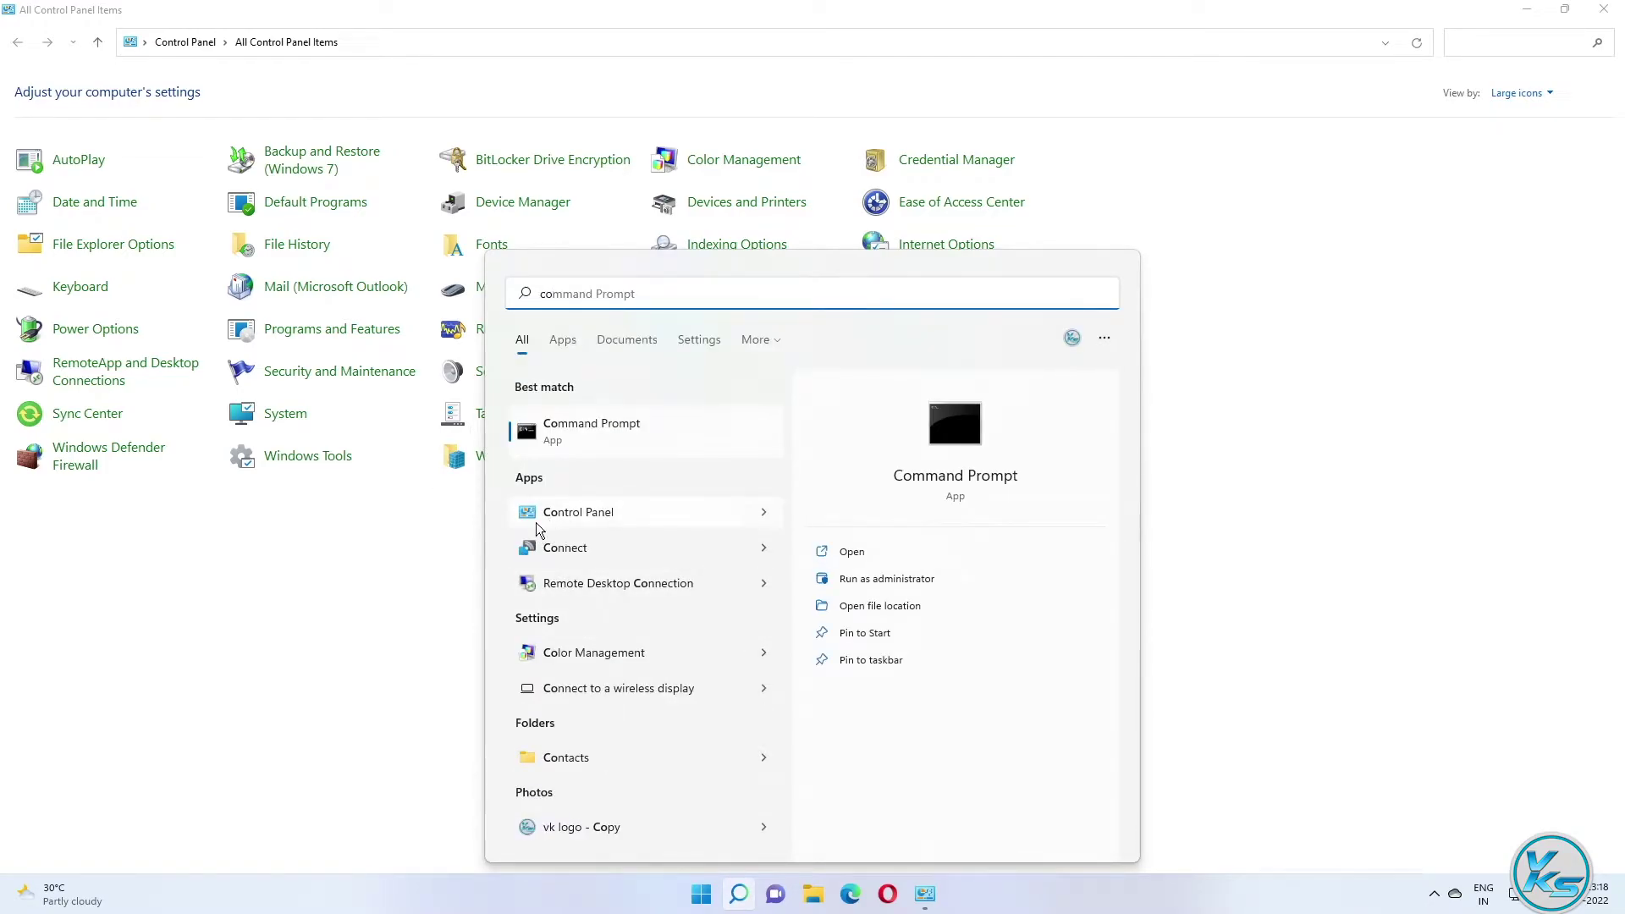
left_click(356, 584)
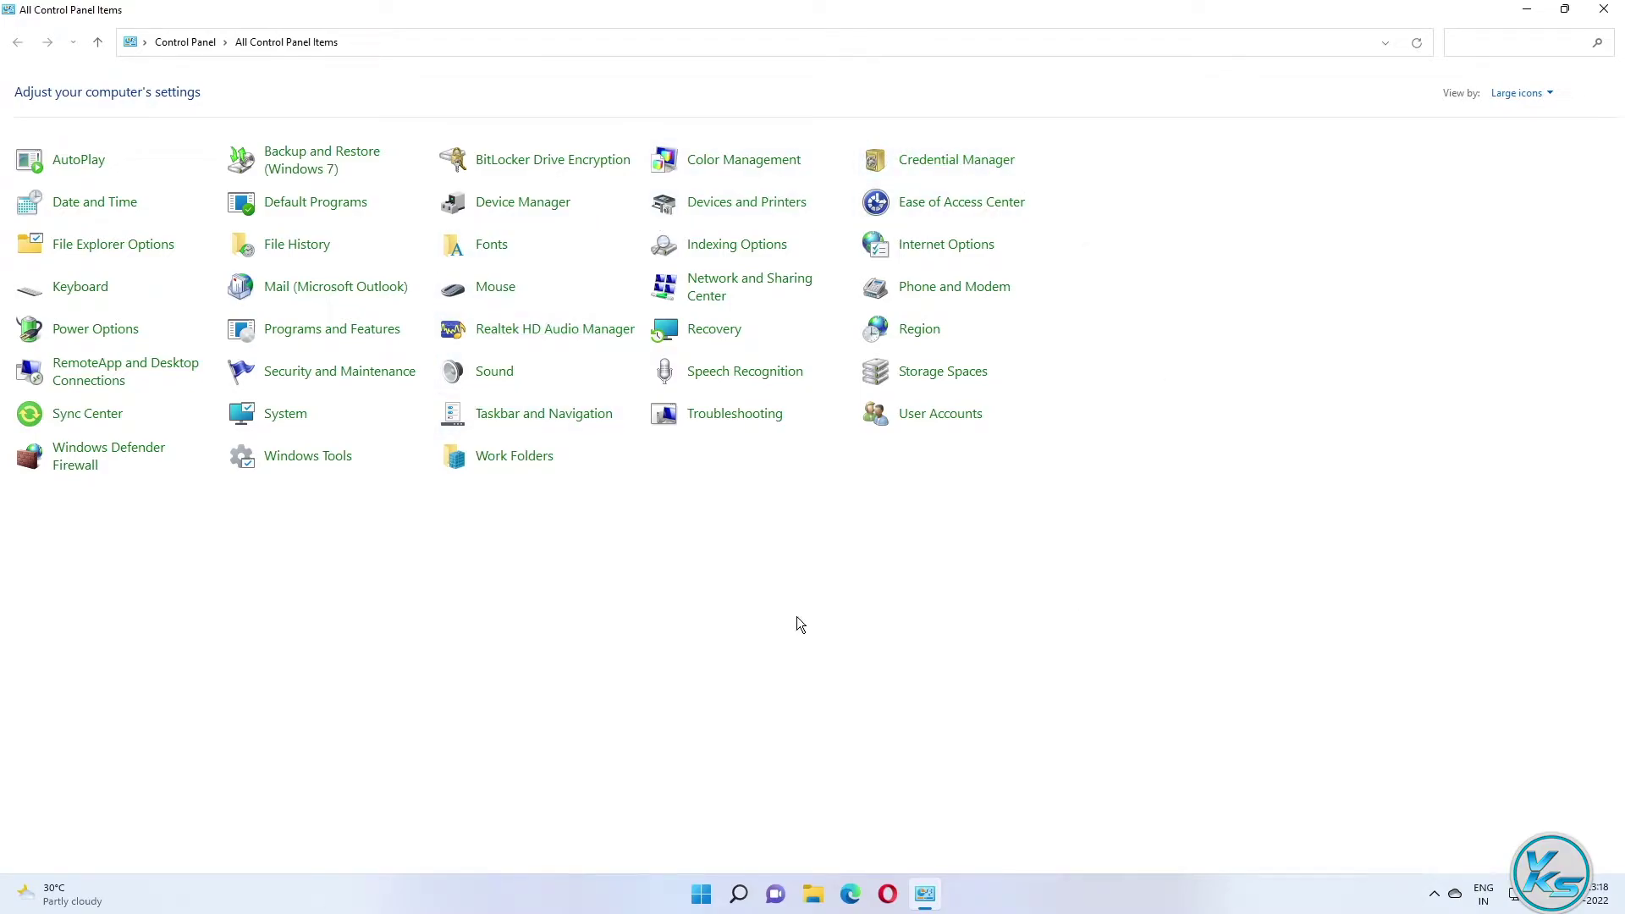
Step: Switch Control Panel to Category view and open the Optimize visual display settings under Ease of Access
left_click(1501, 95)
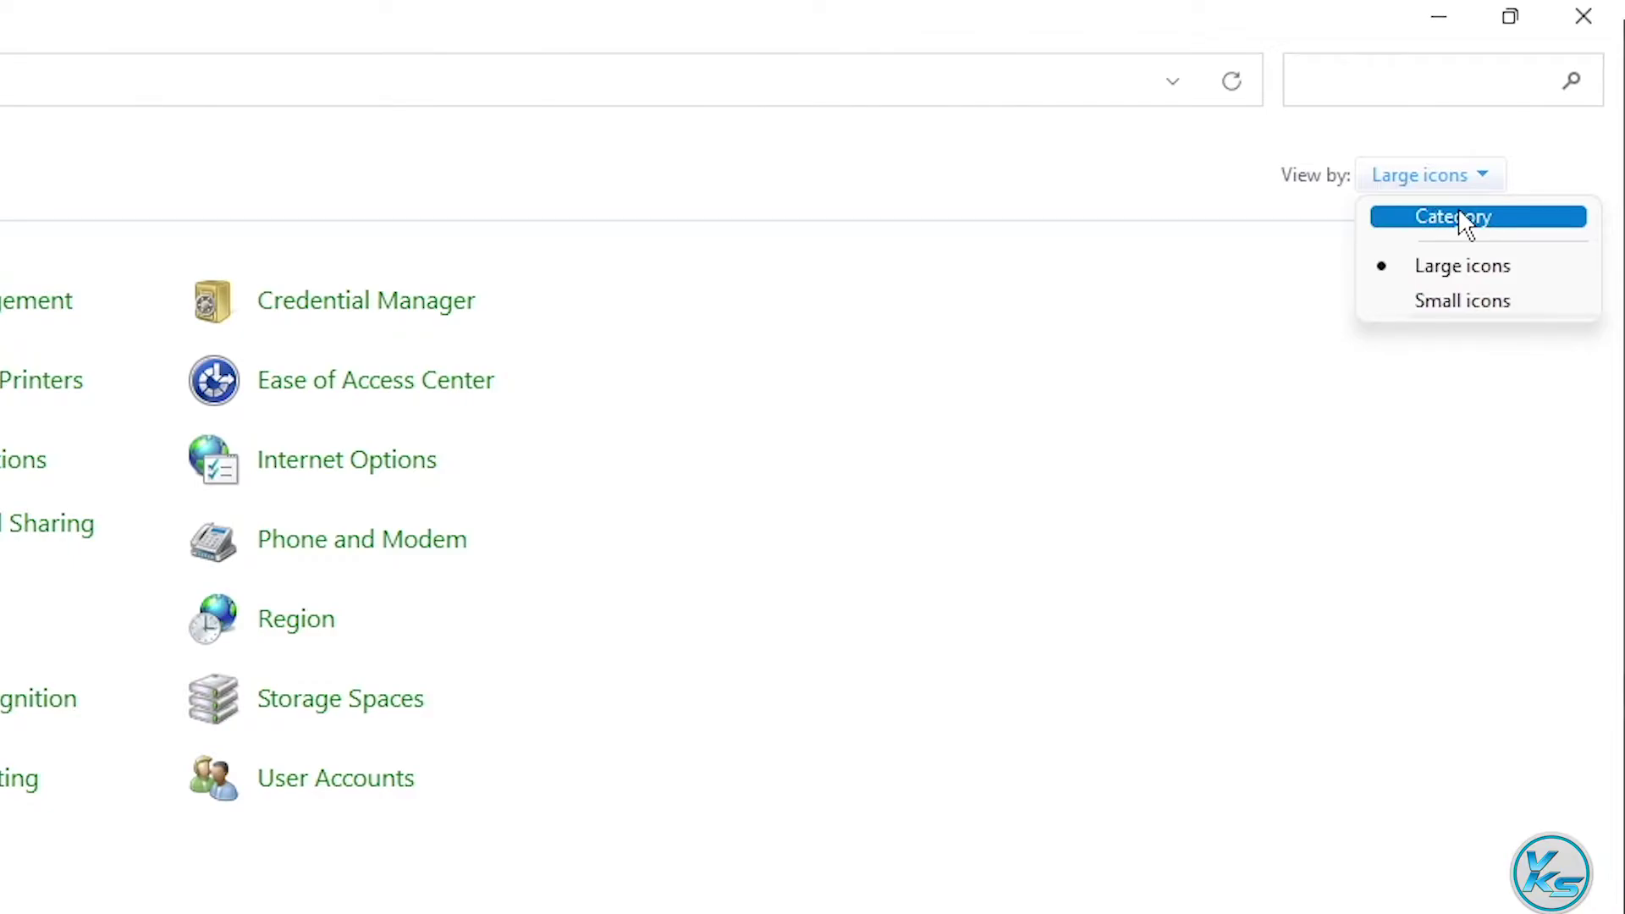
left_click(1459, 214)
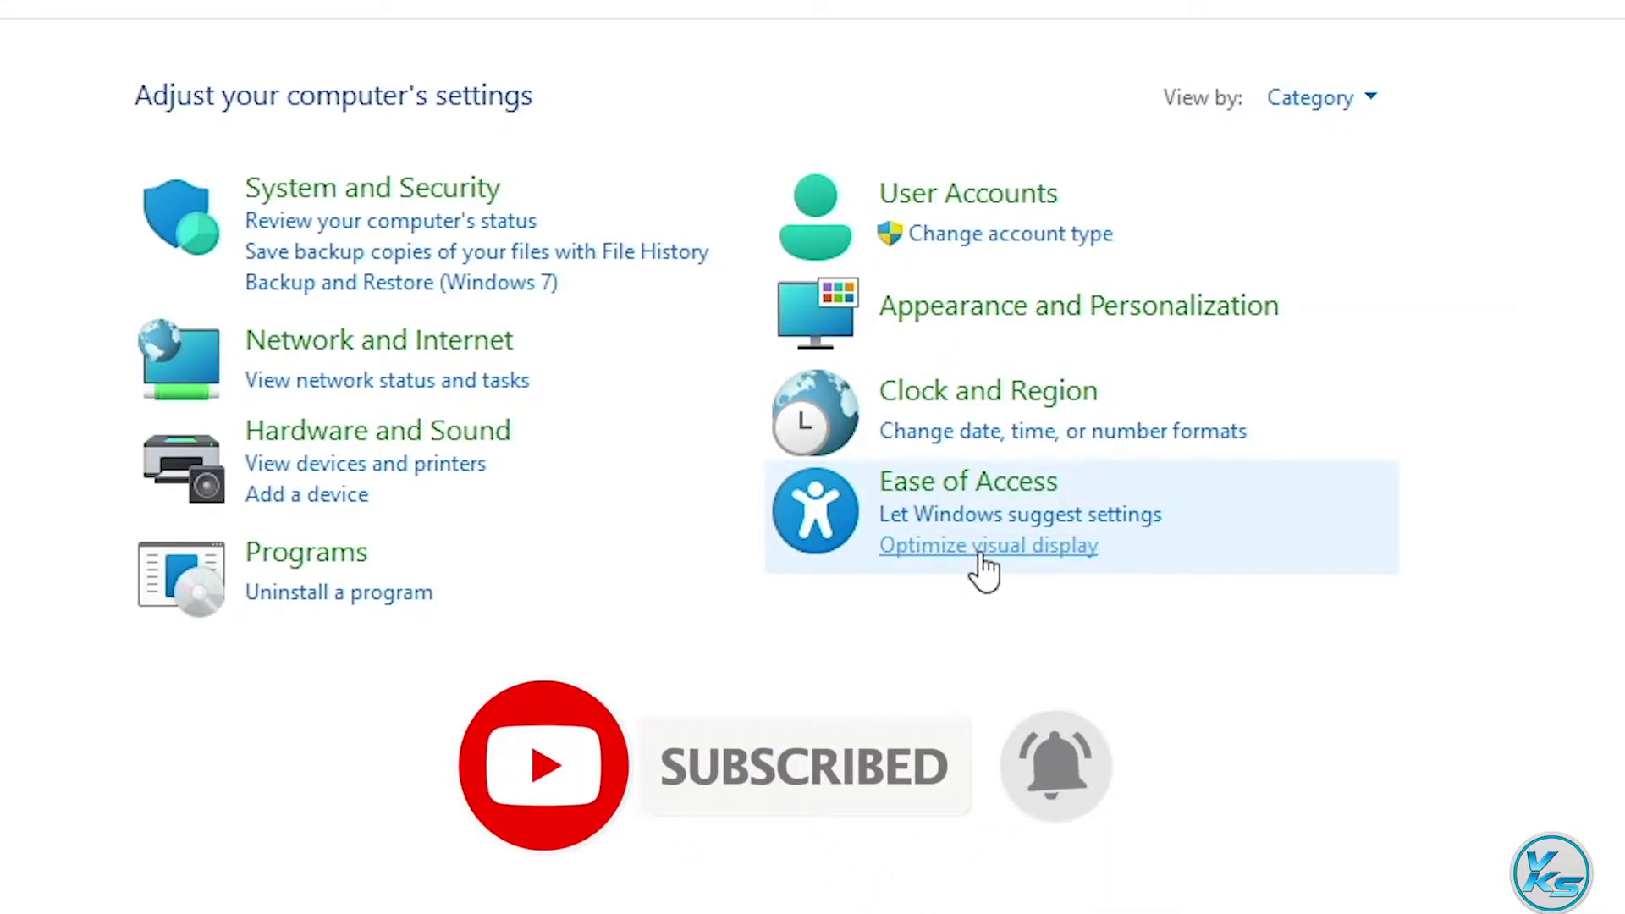
left_click(983, 549)
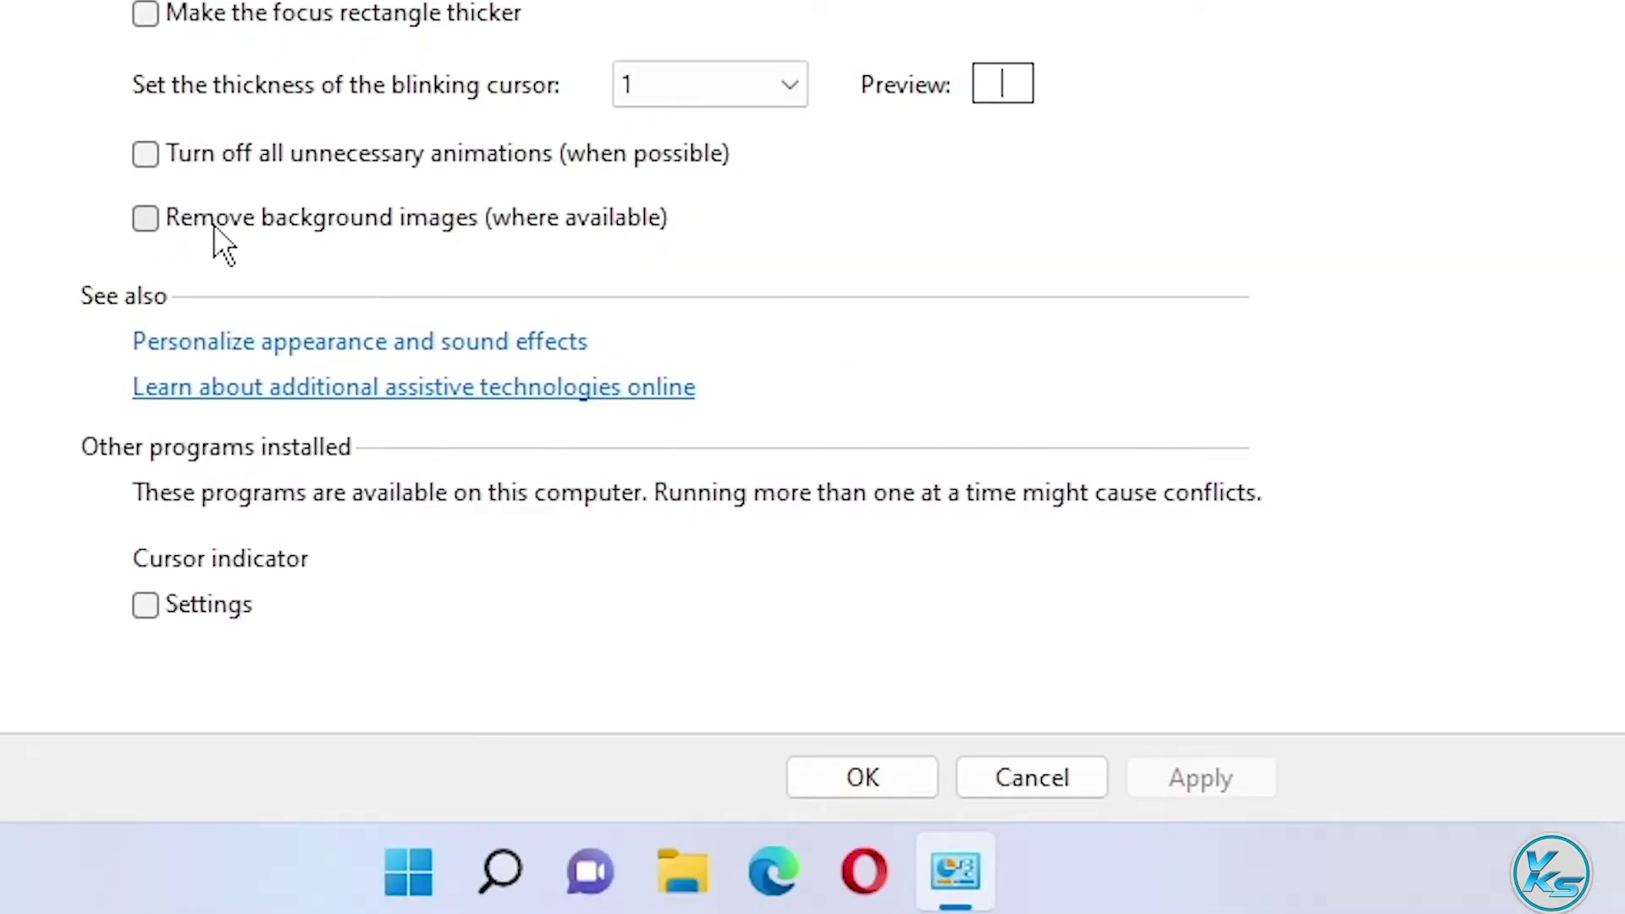
Step: Tick and then untick Remove background images, apply the visual display settings, and close the Ease of Access window
left_click(169, 238)
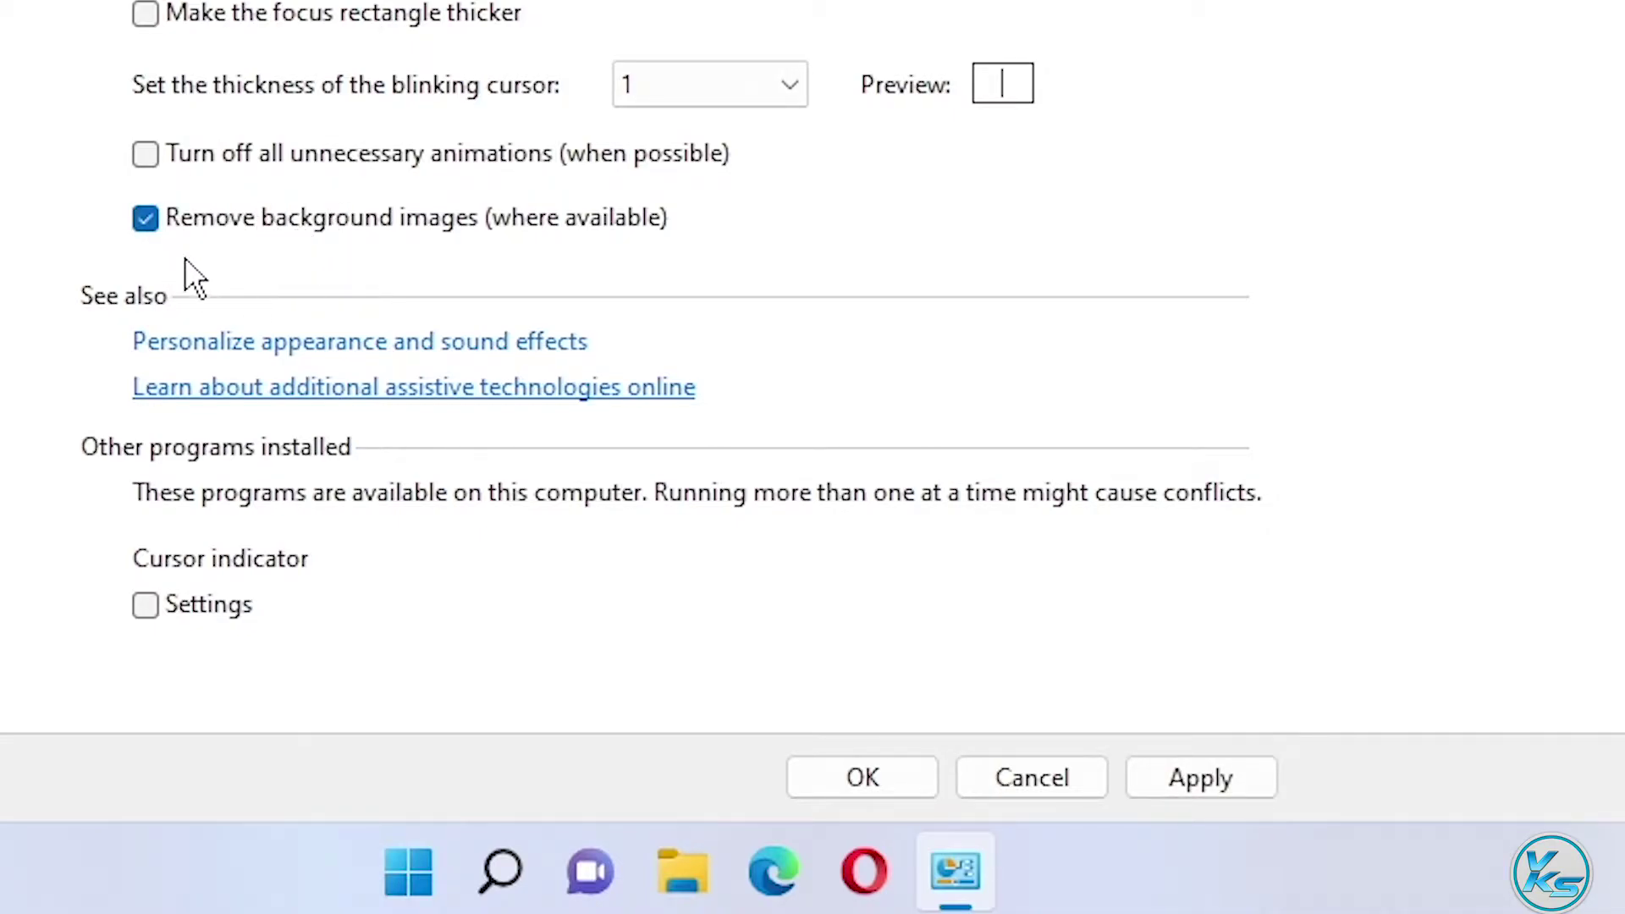
left_click(157, 227)
left_click(1225, 768)
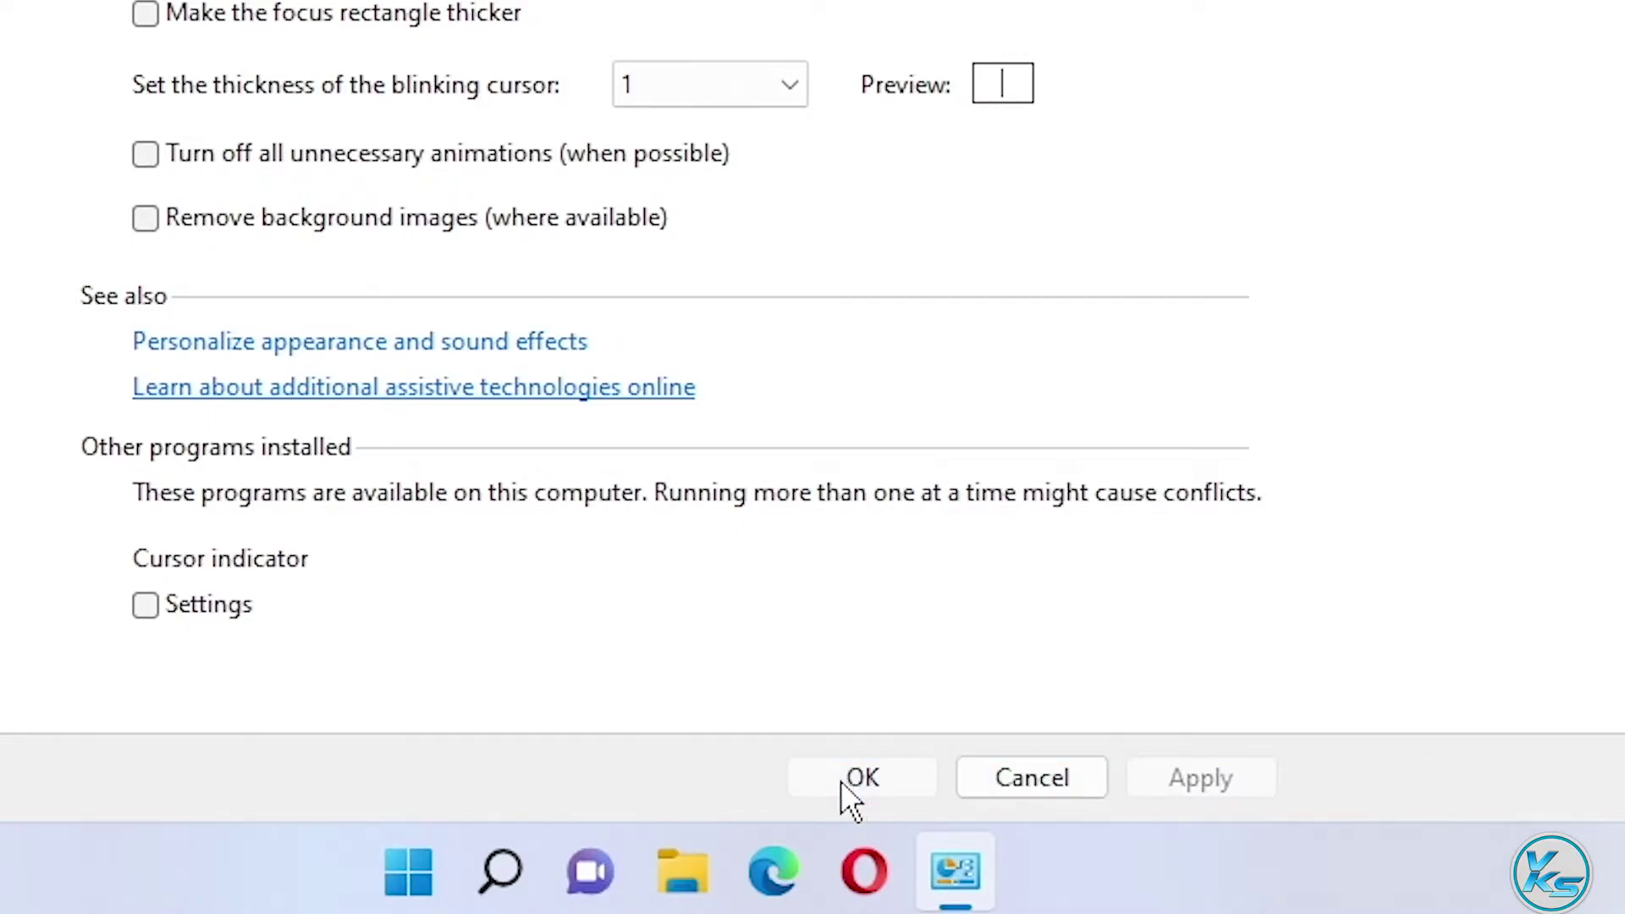
left_click(847, 779)
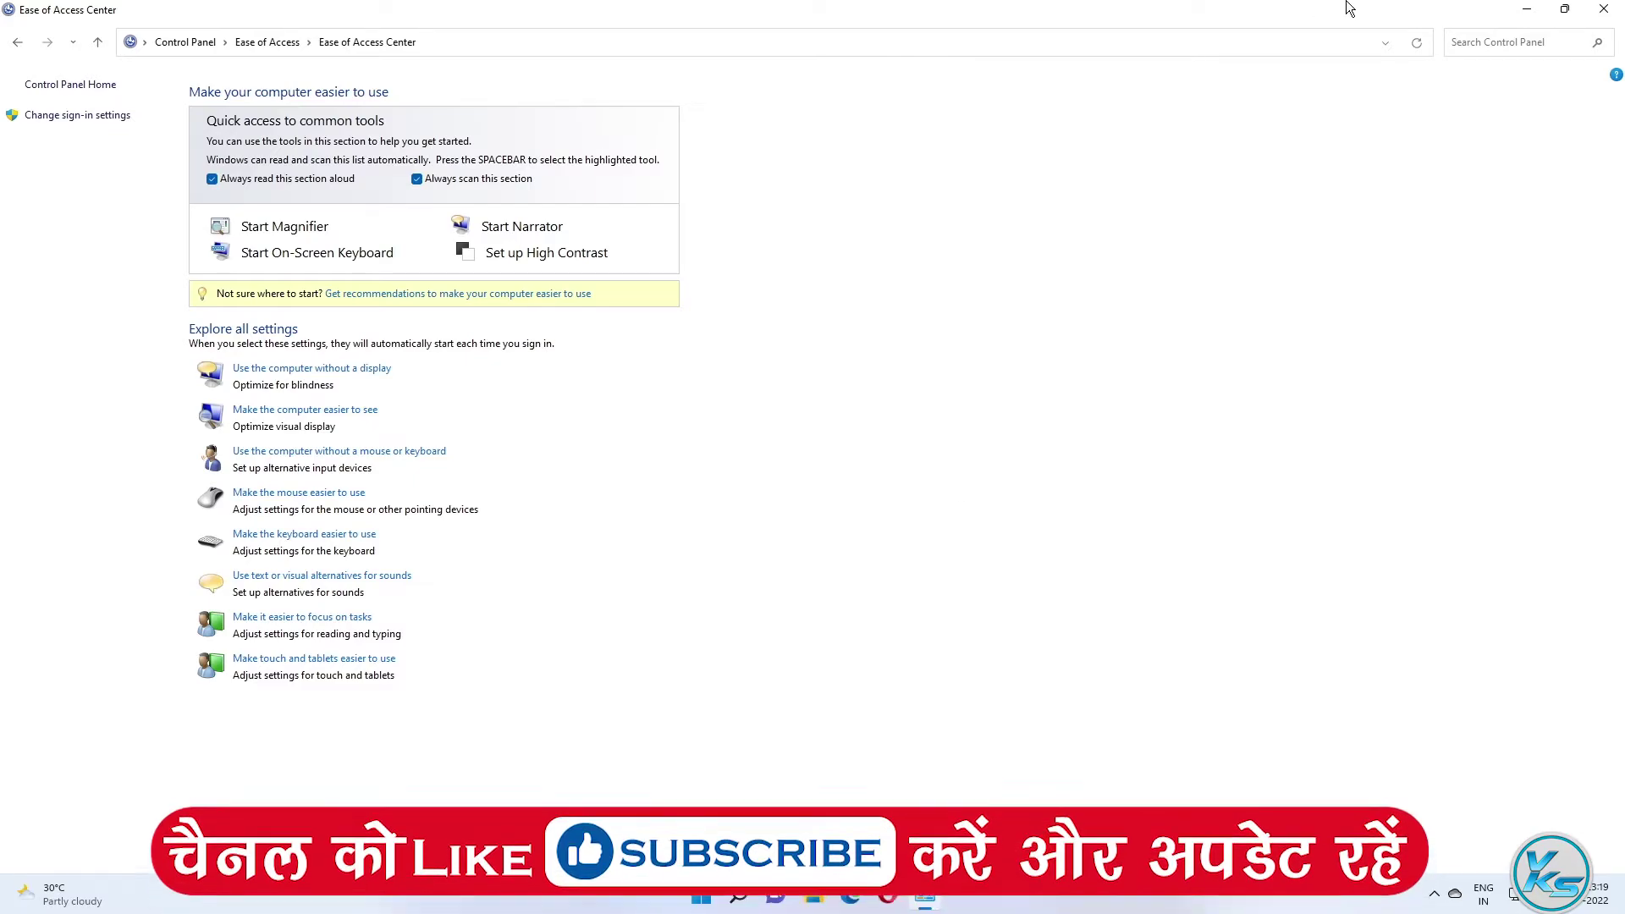
left_click(1602, 10)
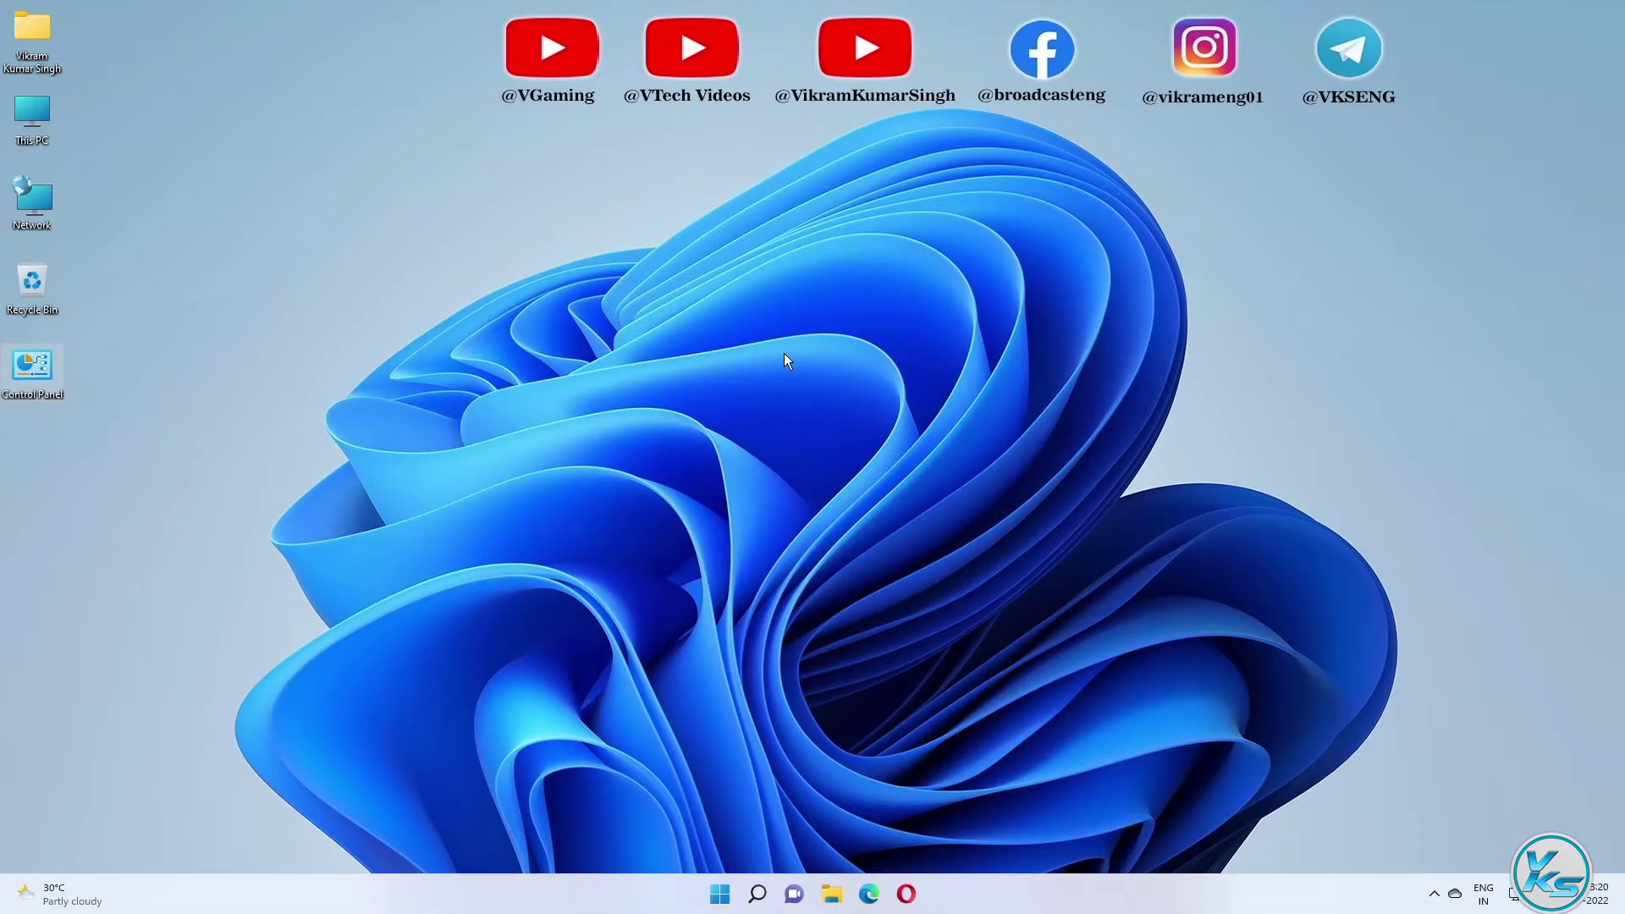
Step: Search Windows for "group", open the Edit group policy result, and enlarge the Local Group Policy Editor window
left_click(758, 893)
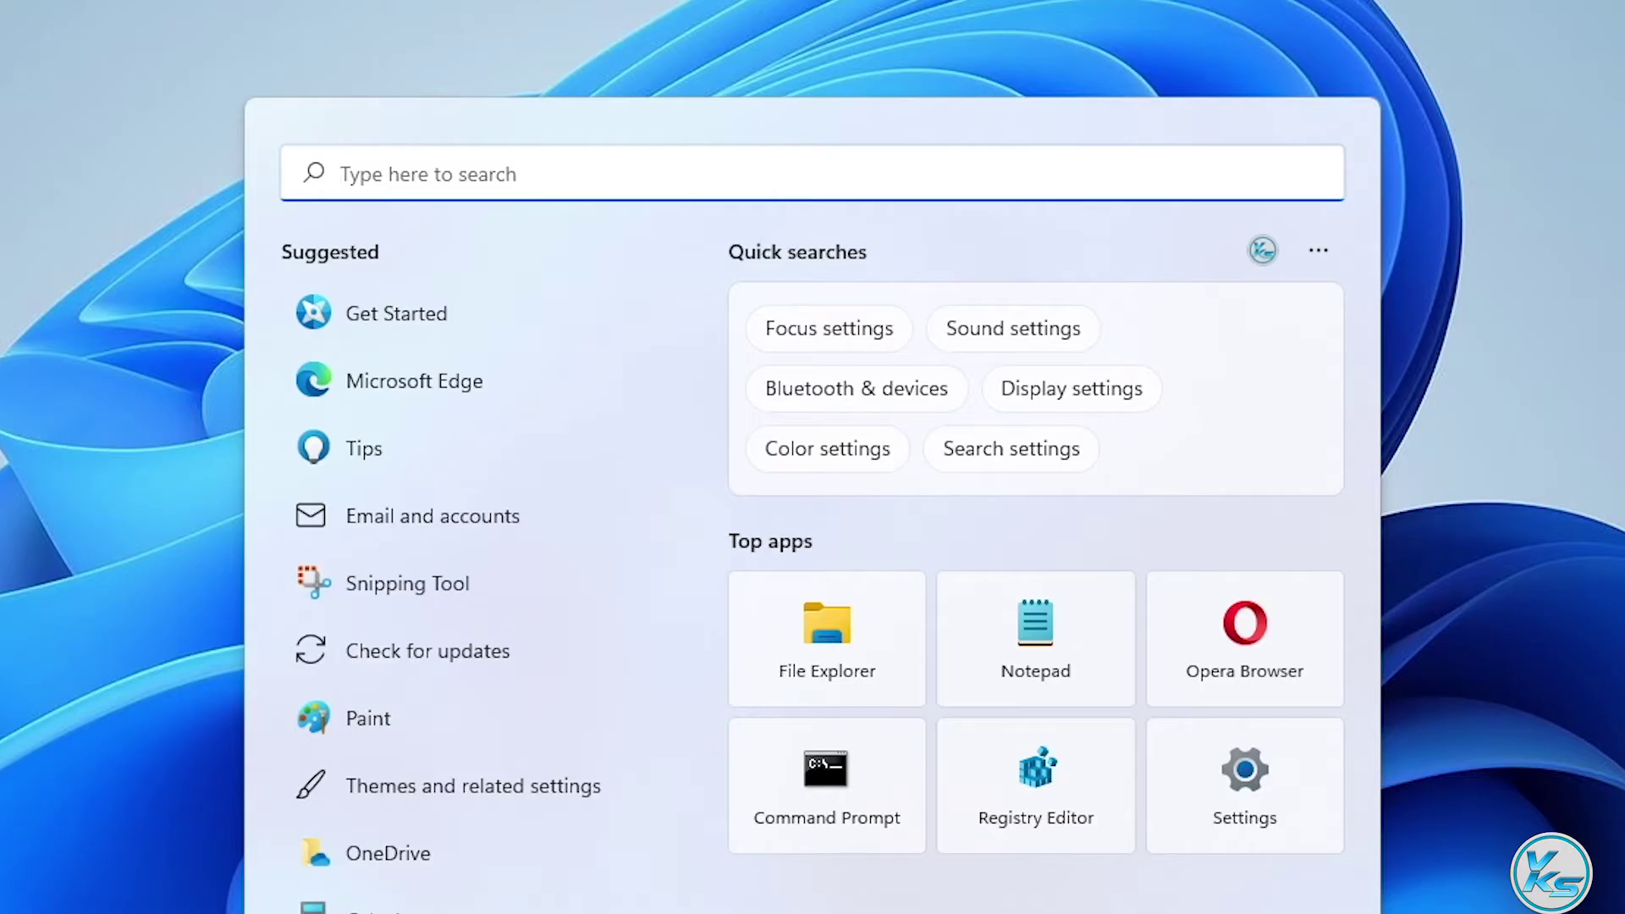
type("group")
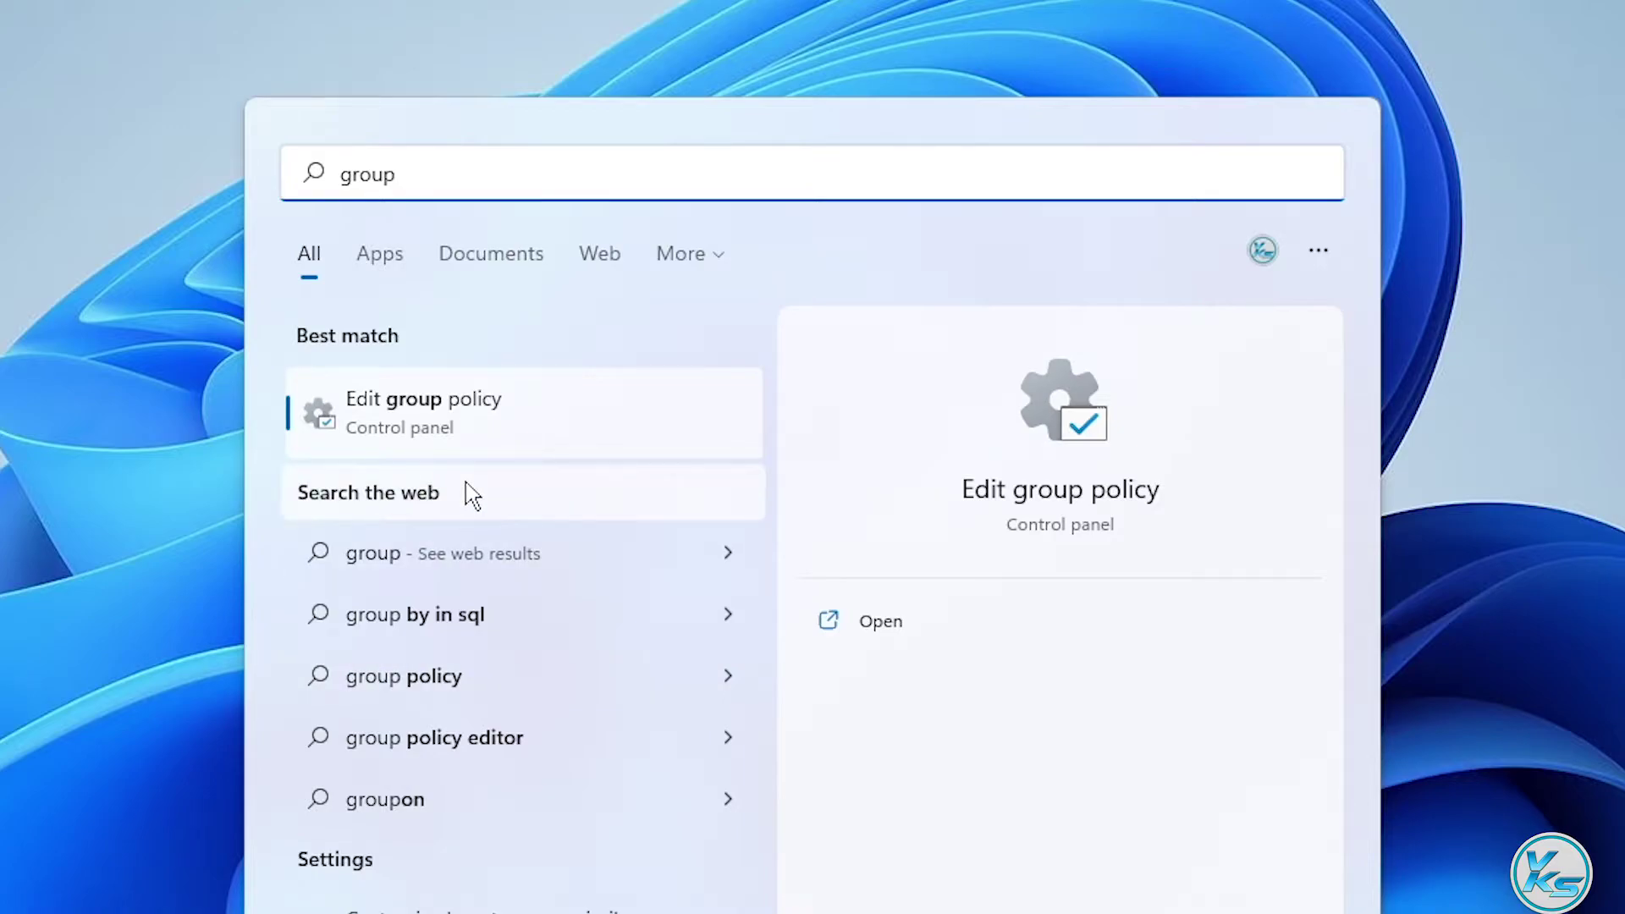
left_click(472, 432)
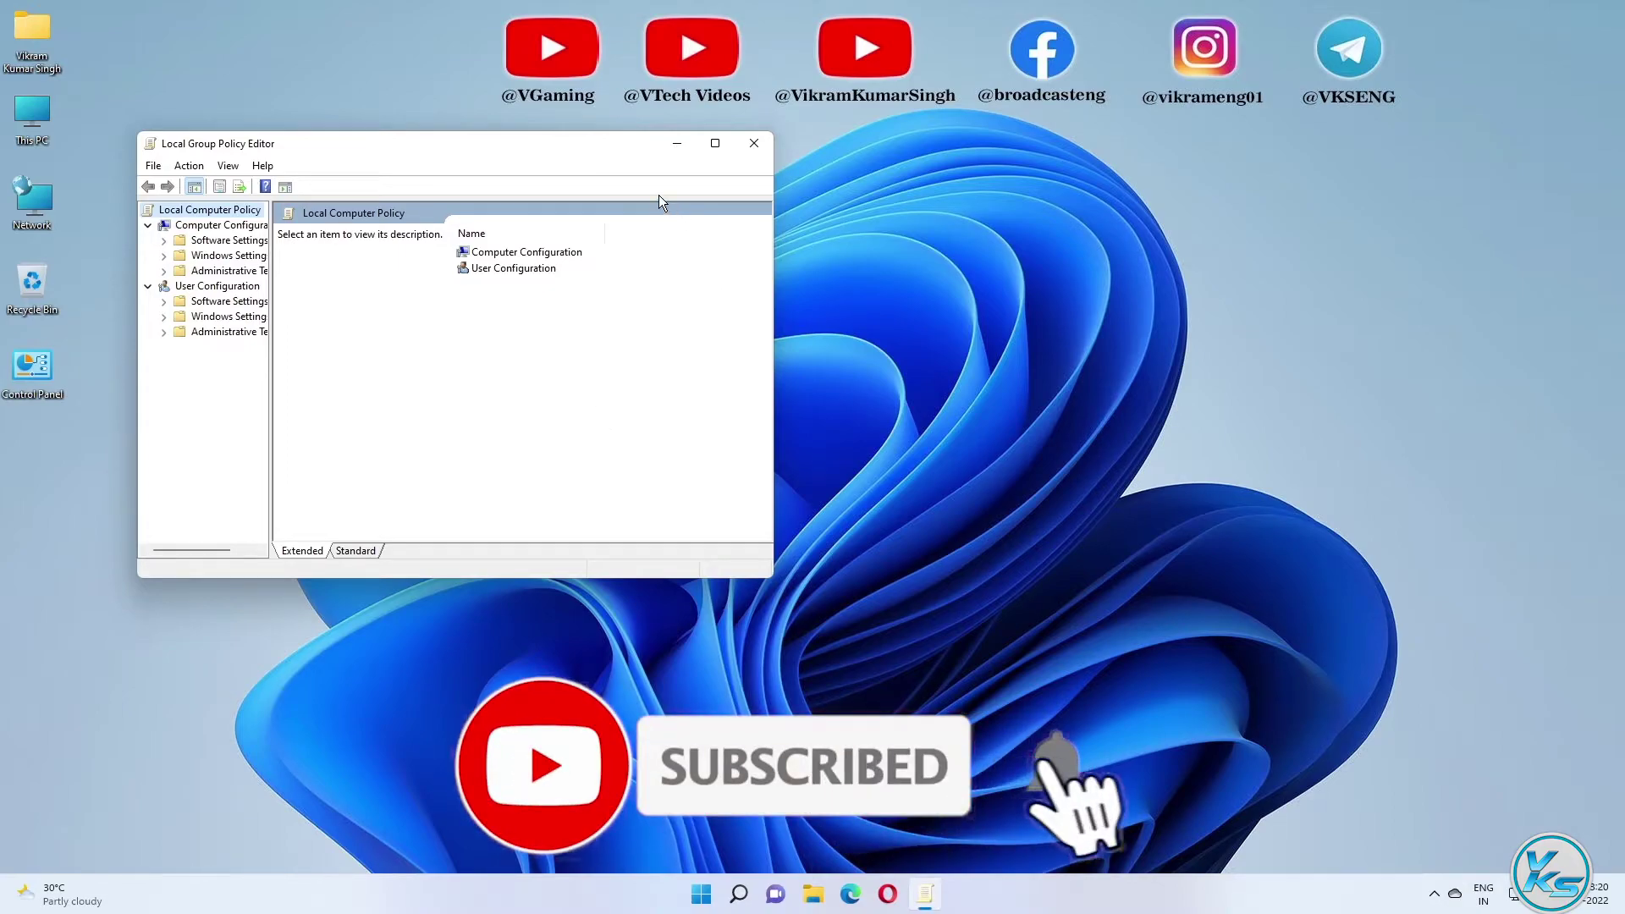
left_click_drag(578, 148, 753, 135)
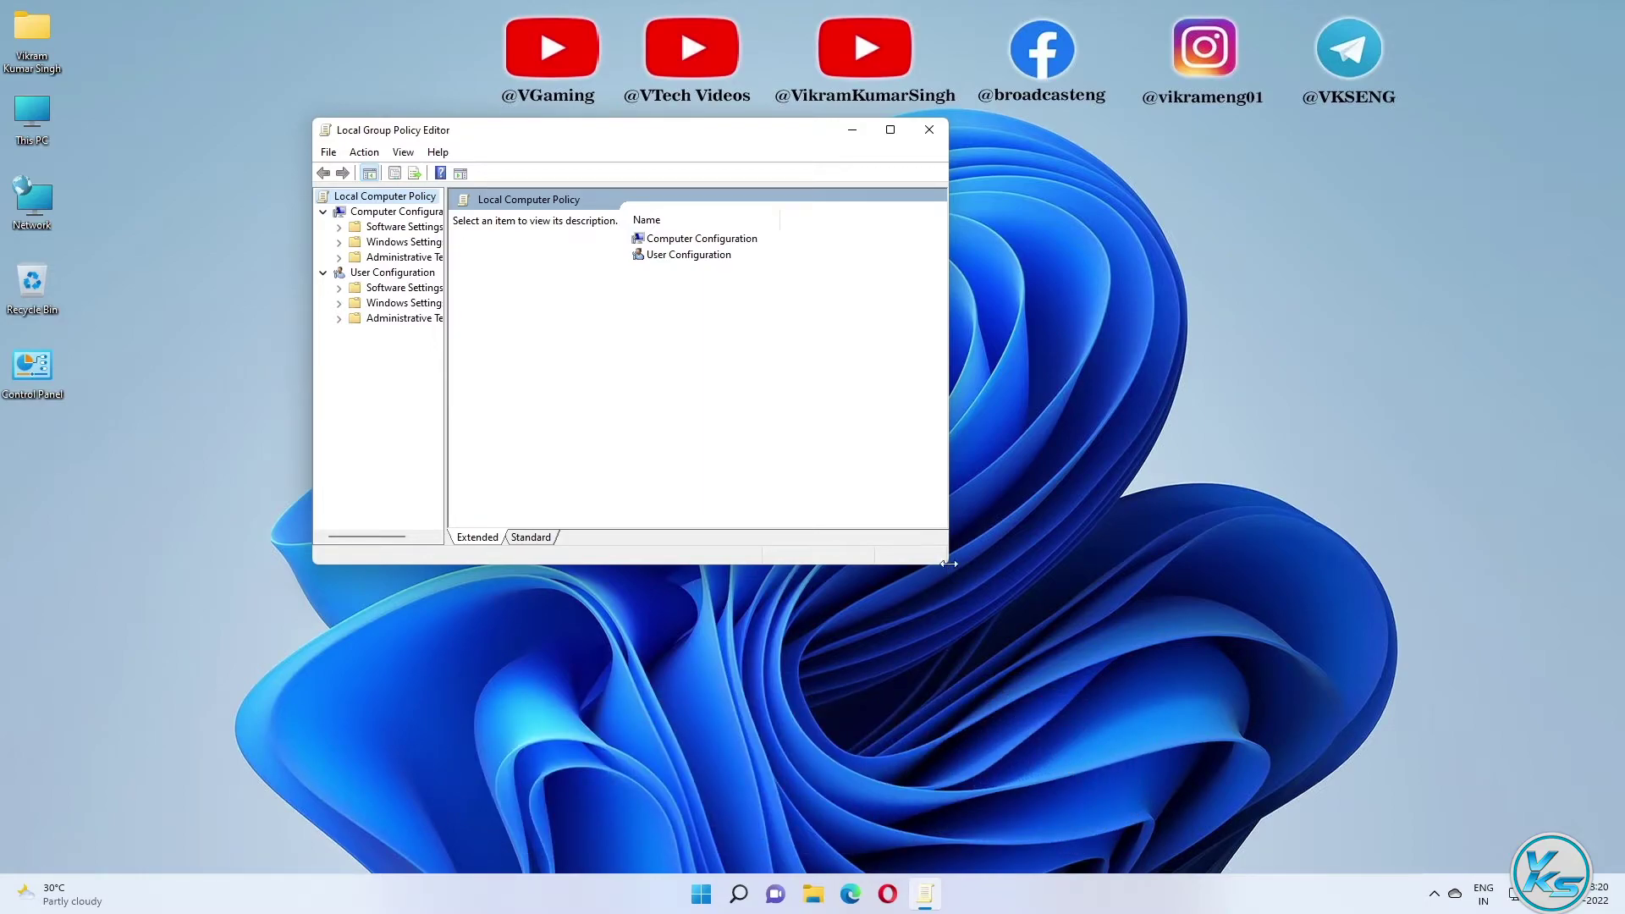
left_click_drag(949, 563, 1184, 659)
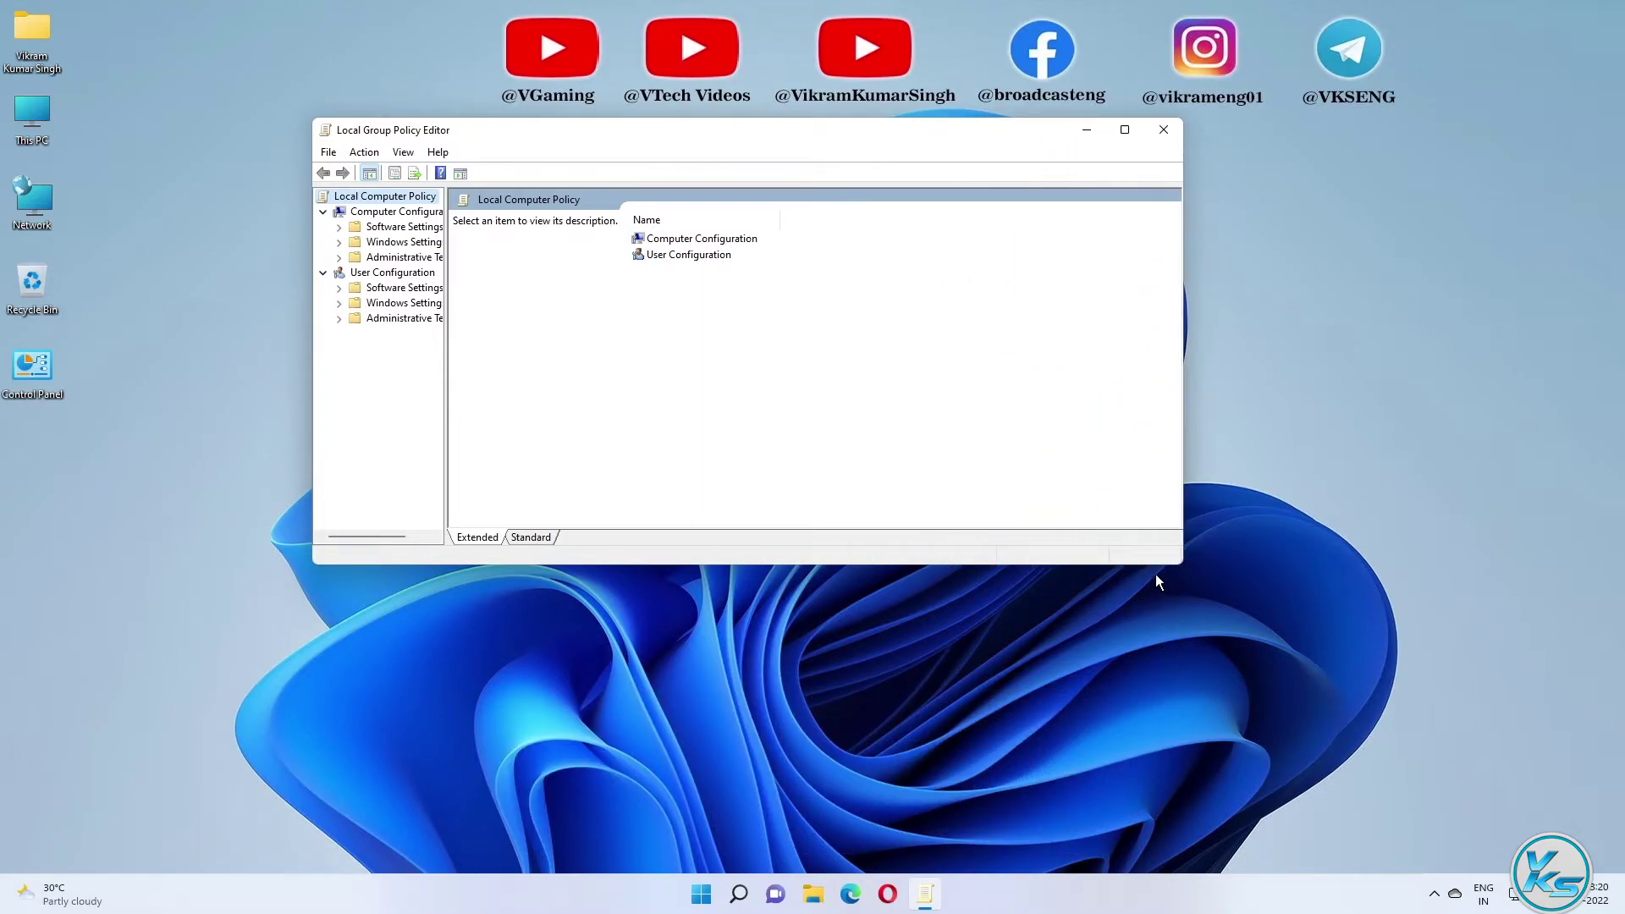
left_click_drag(1145, 570, 1147, 776)
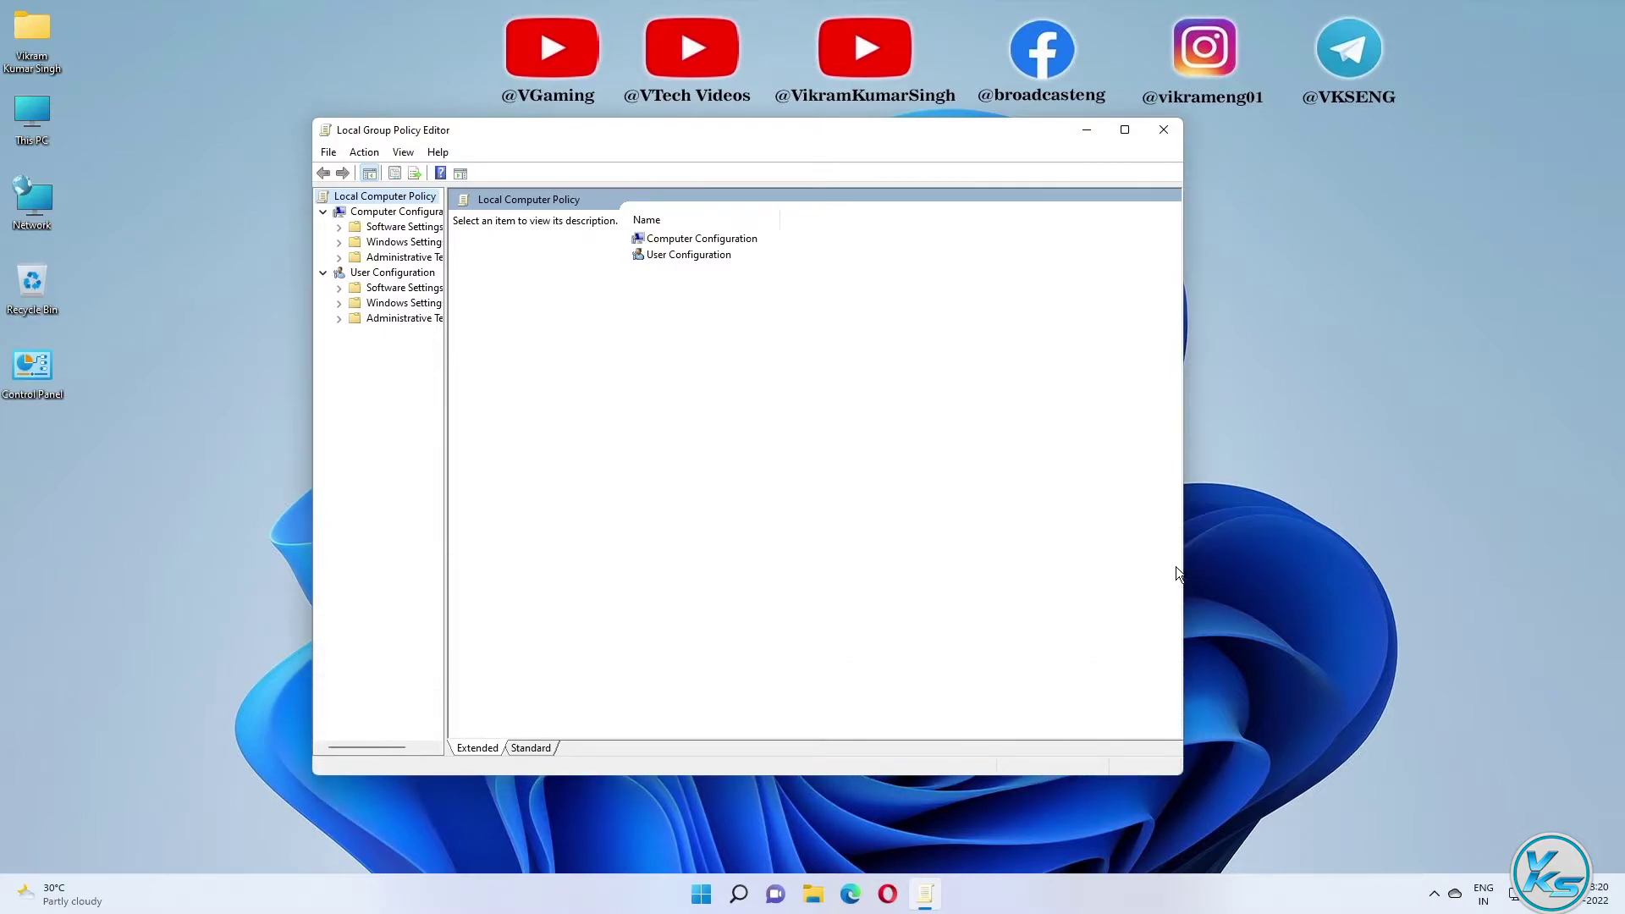
left_click_drag(1187, 443, 1353, 447)
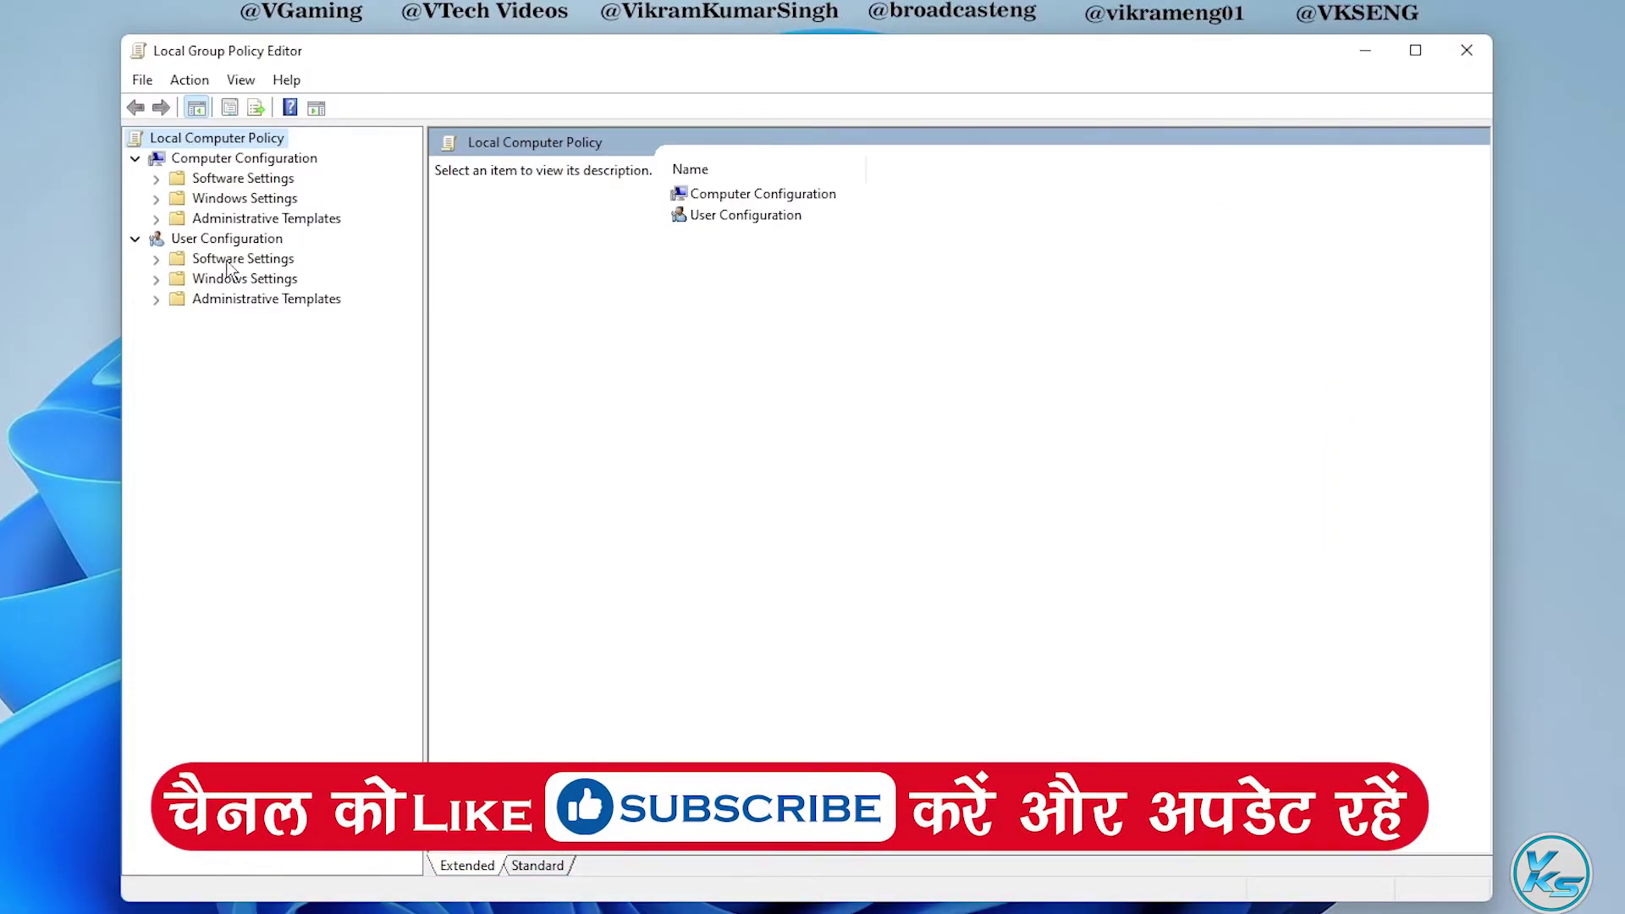
Step: Open the Personalization policies under User Configuration, Administrative Templates, Control Panel
double_click(267, 300)
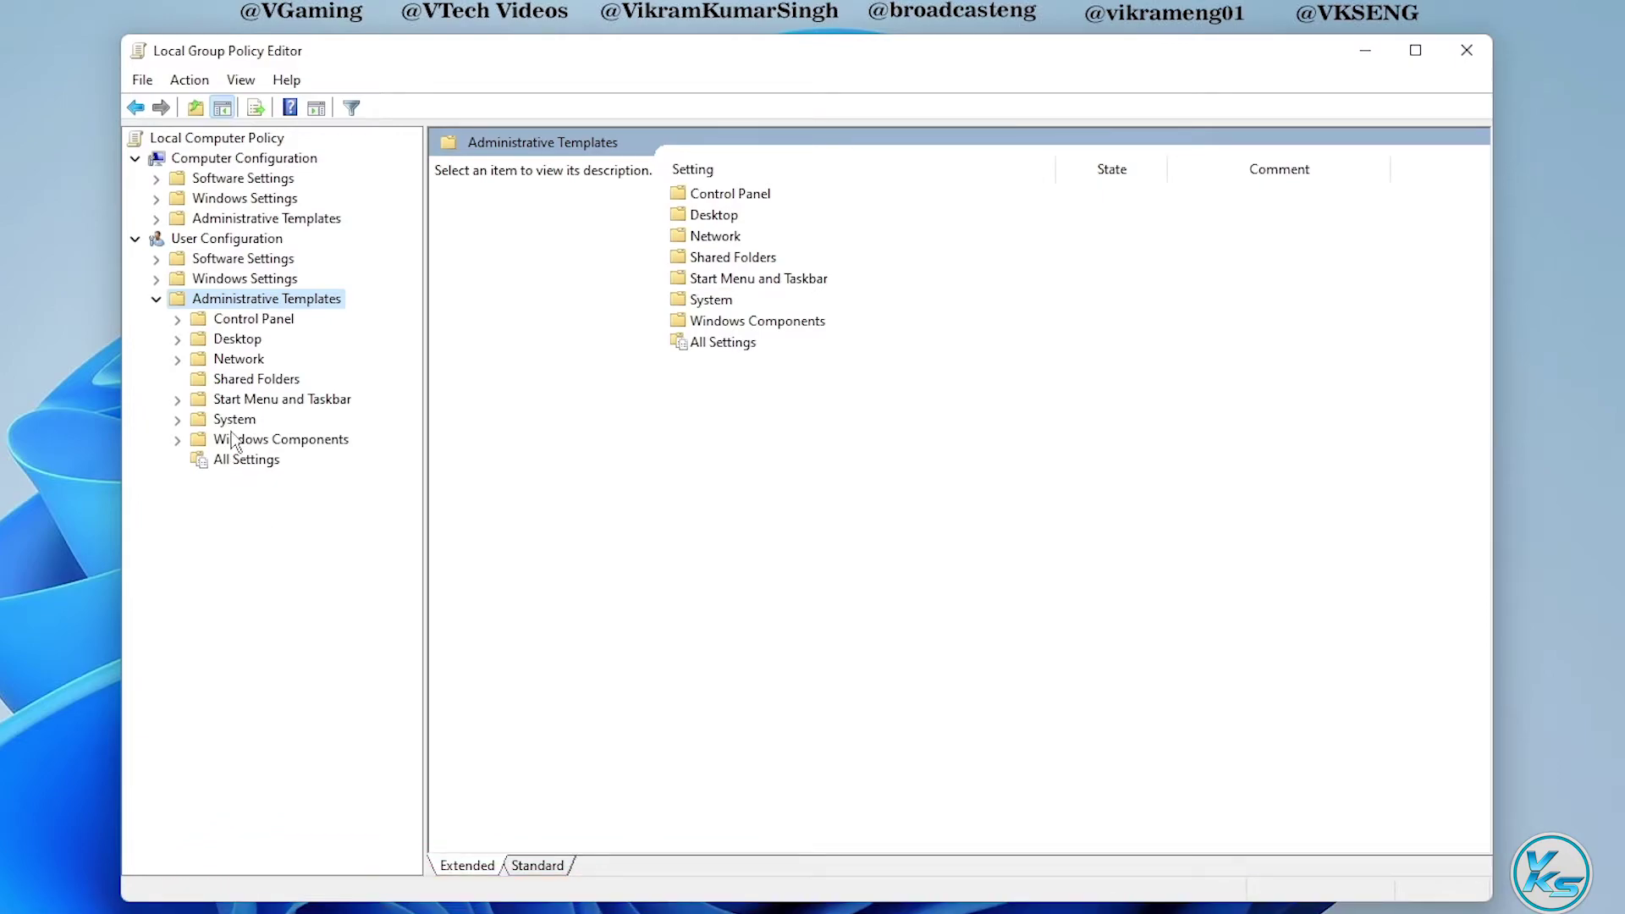
double_click(255, 320)
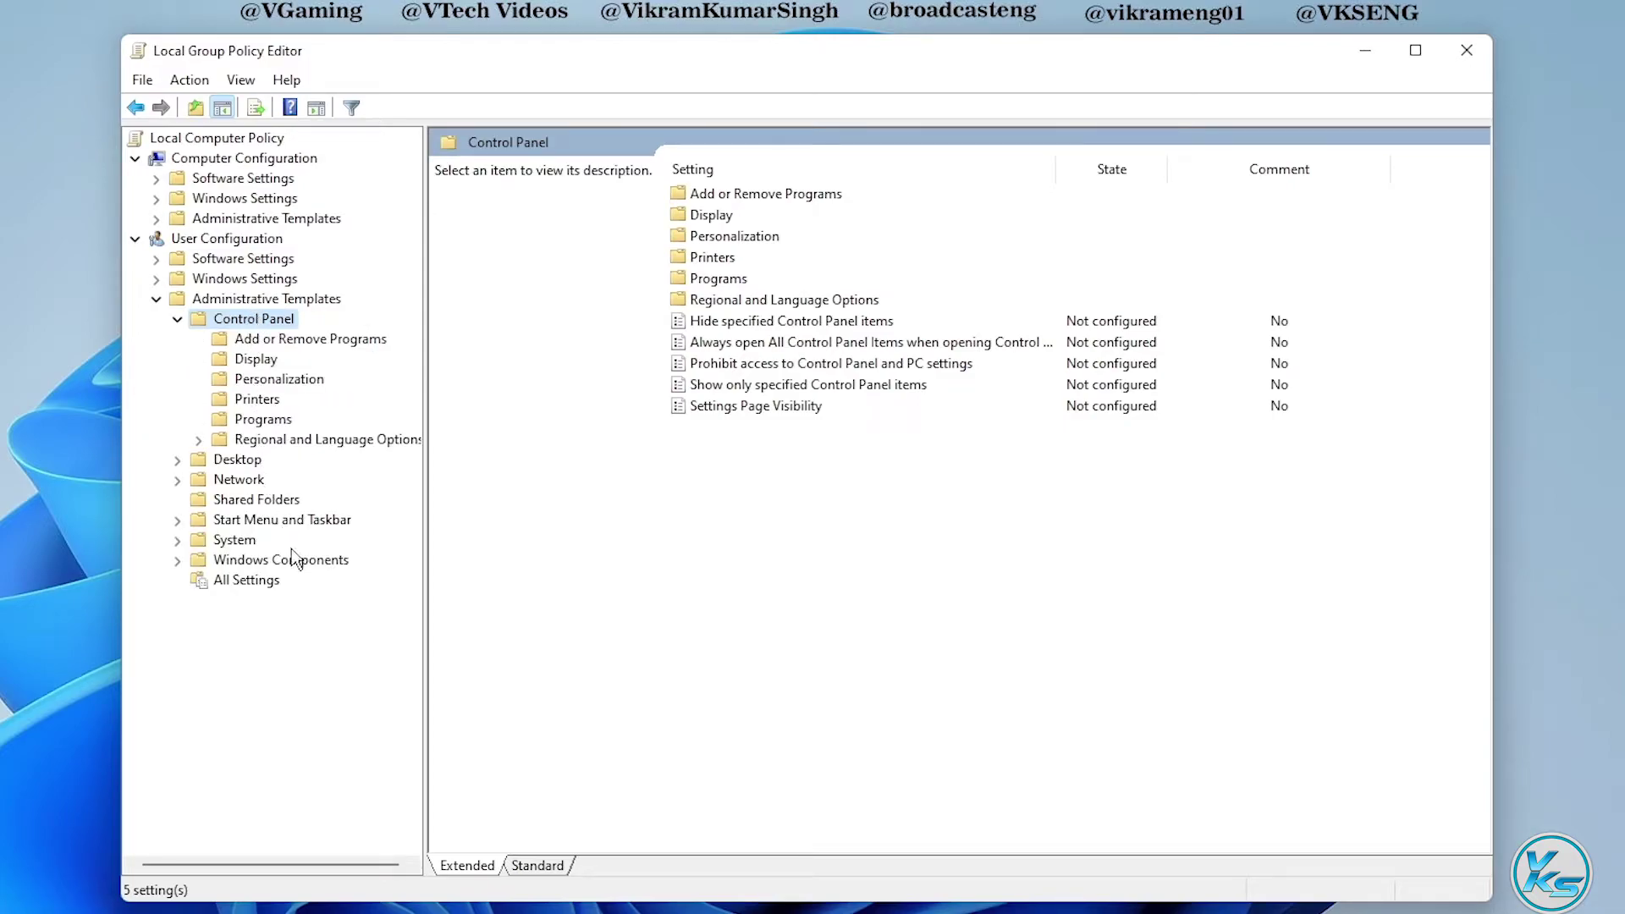
left_click(292, 381)
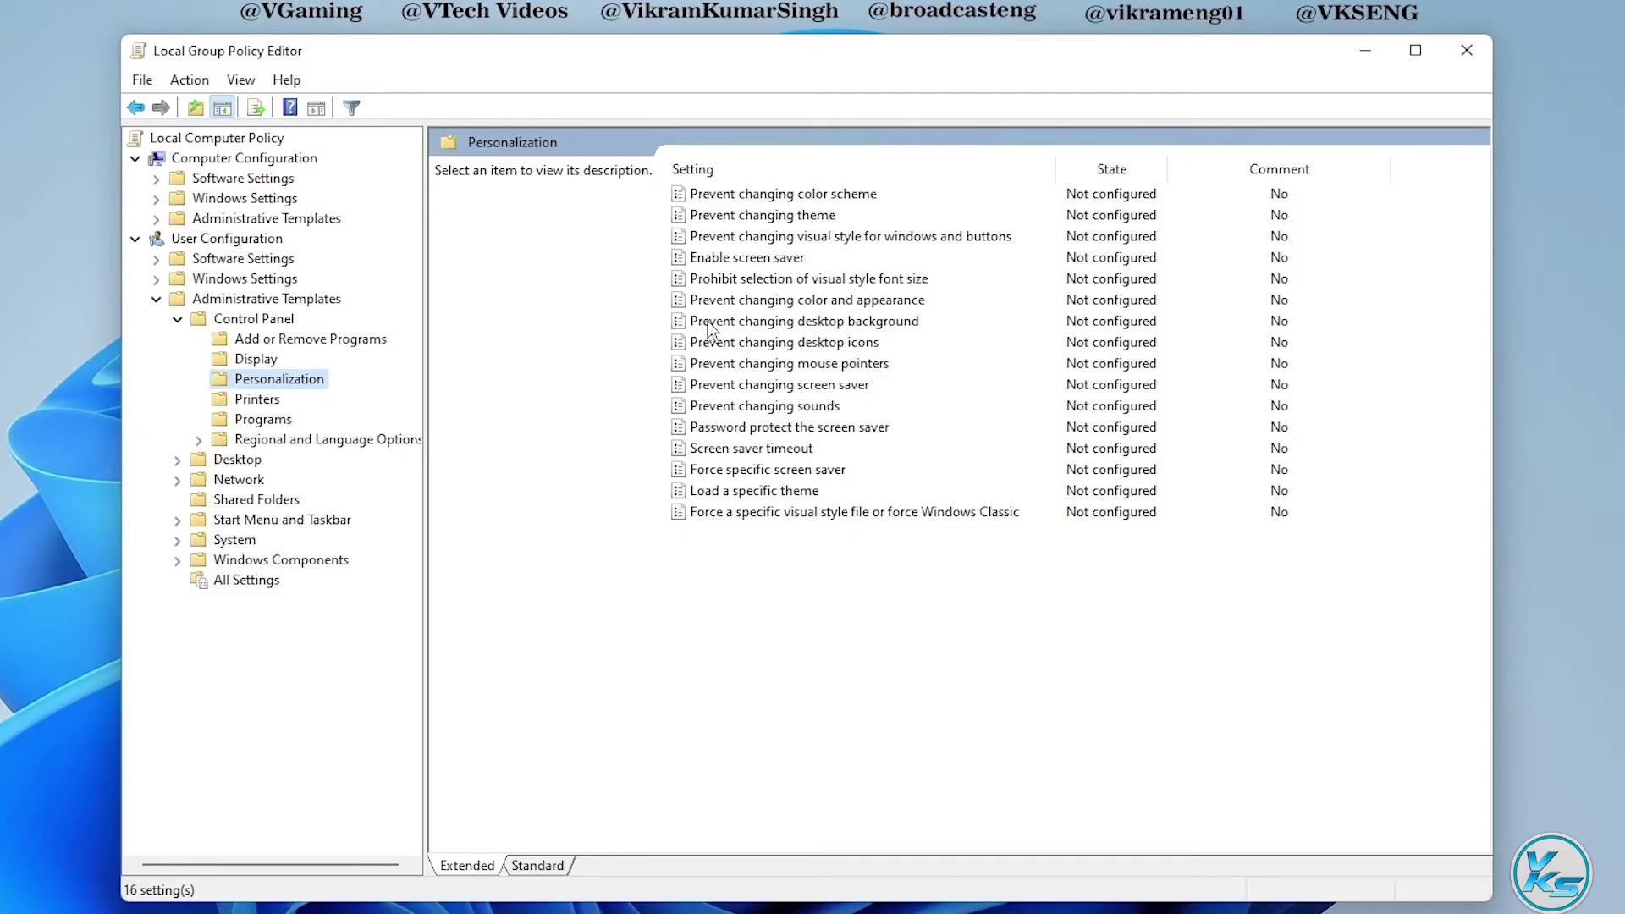
Step: Set the "Prevent changing desktop background" policy to Disabled, apply it, and close the policy editor
left_click(746, 325)
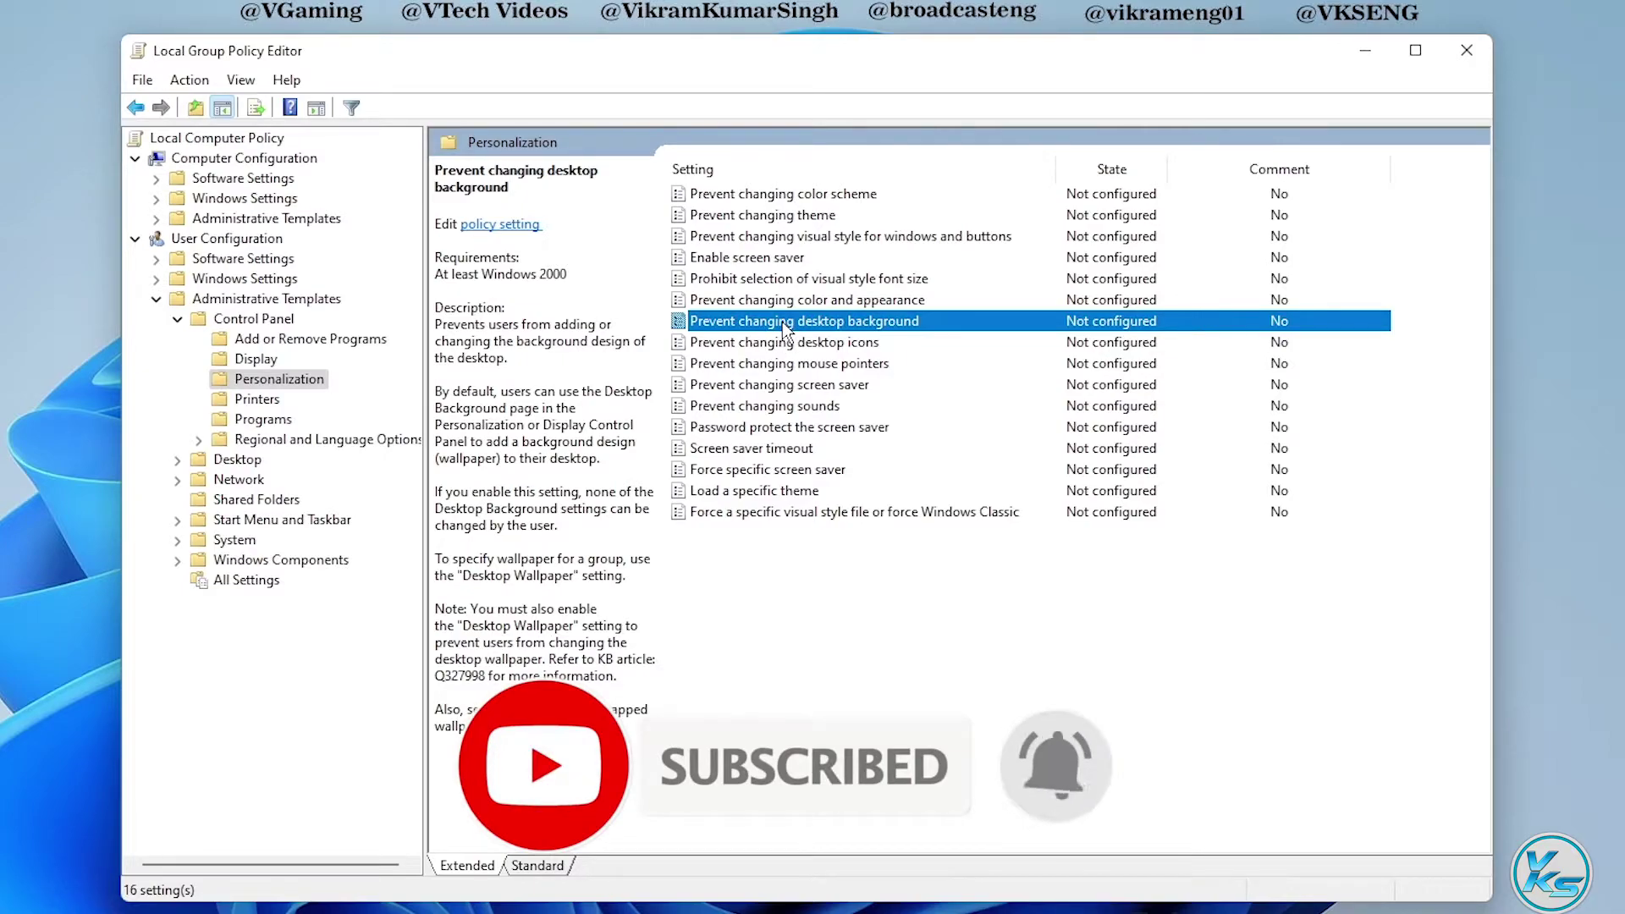
double_click(783, 322)
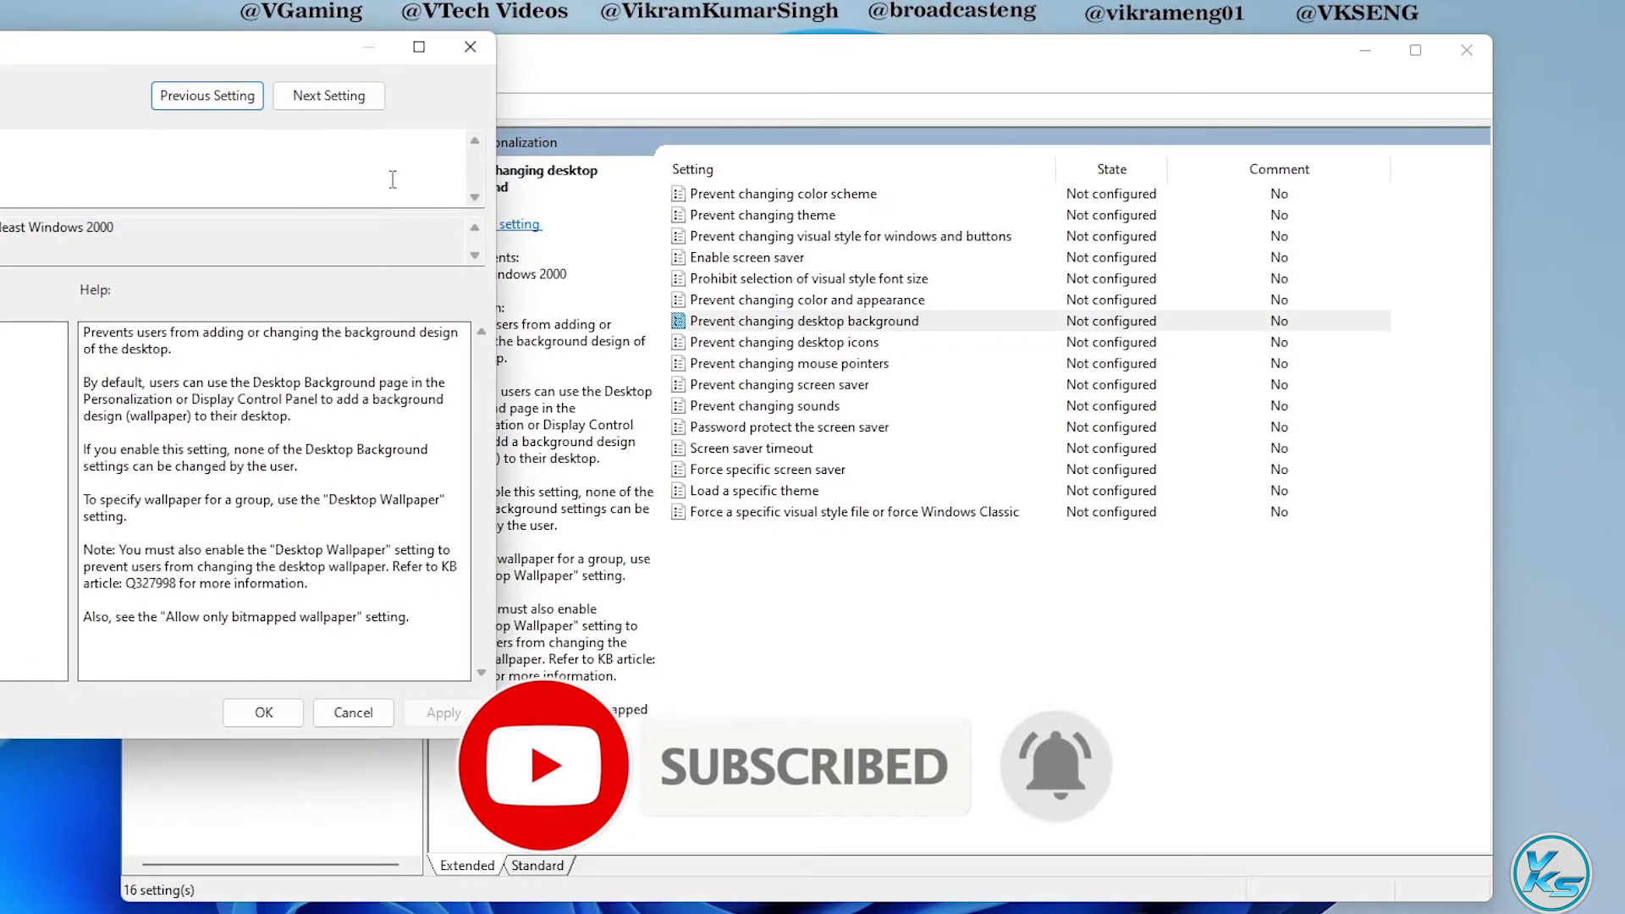
left_click_drag(326, 67, 939, 123)
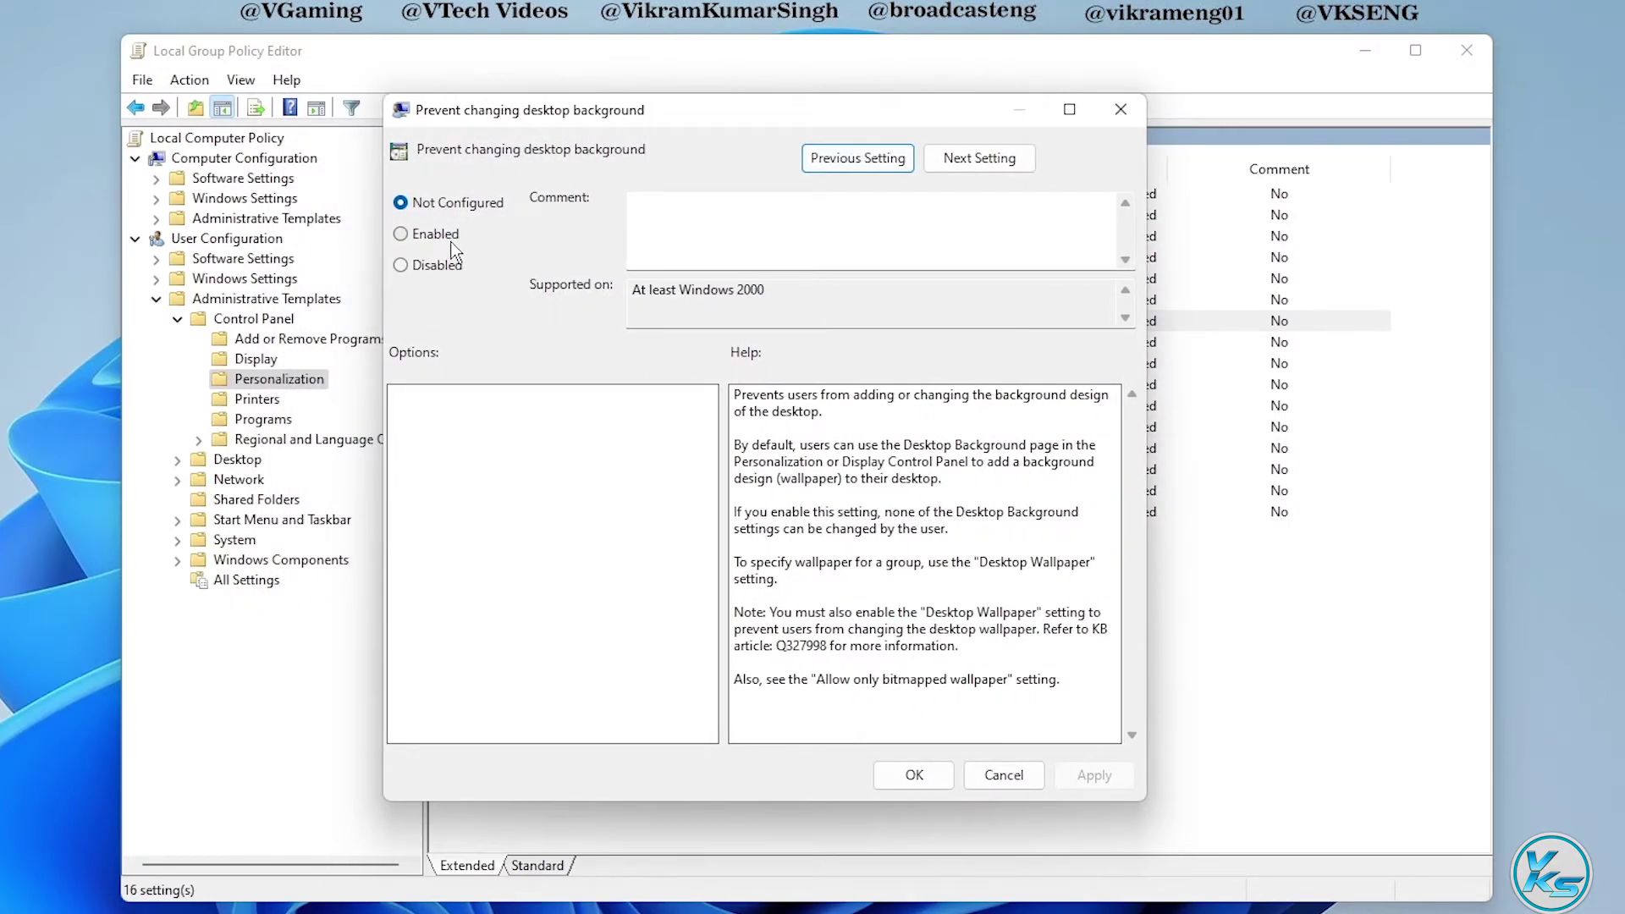
left_click(406, 266)
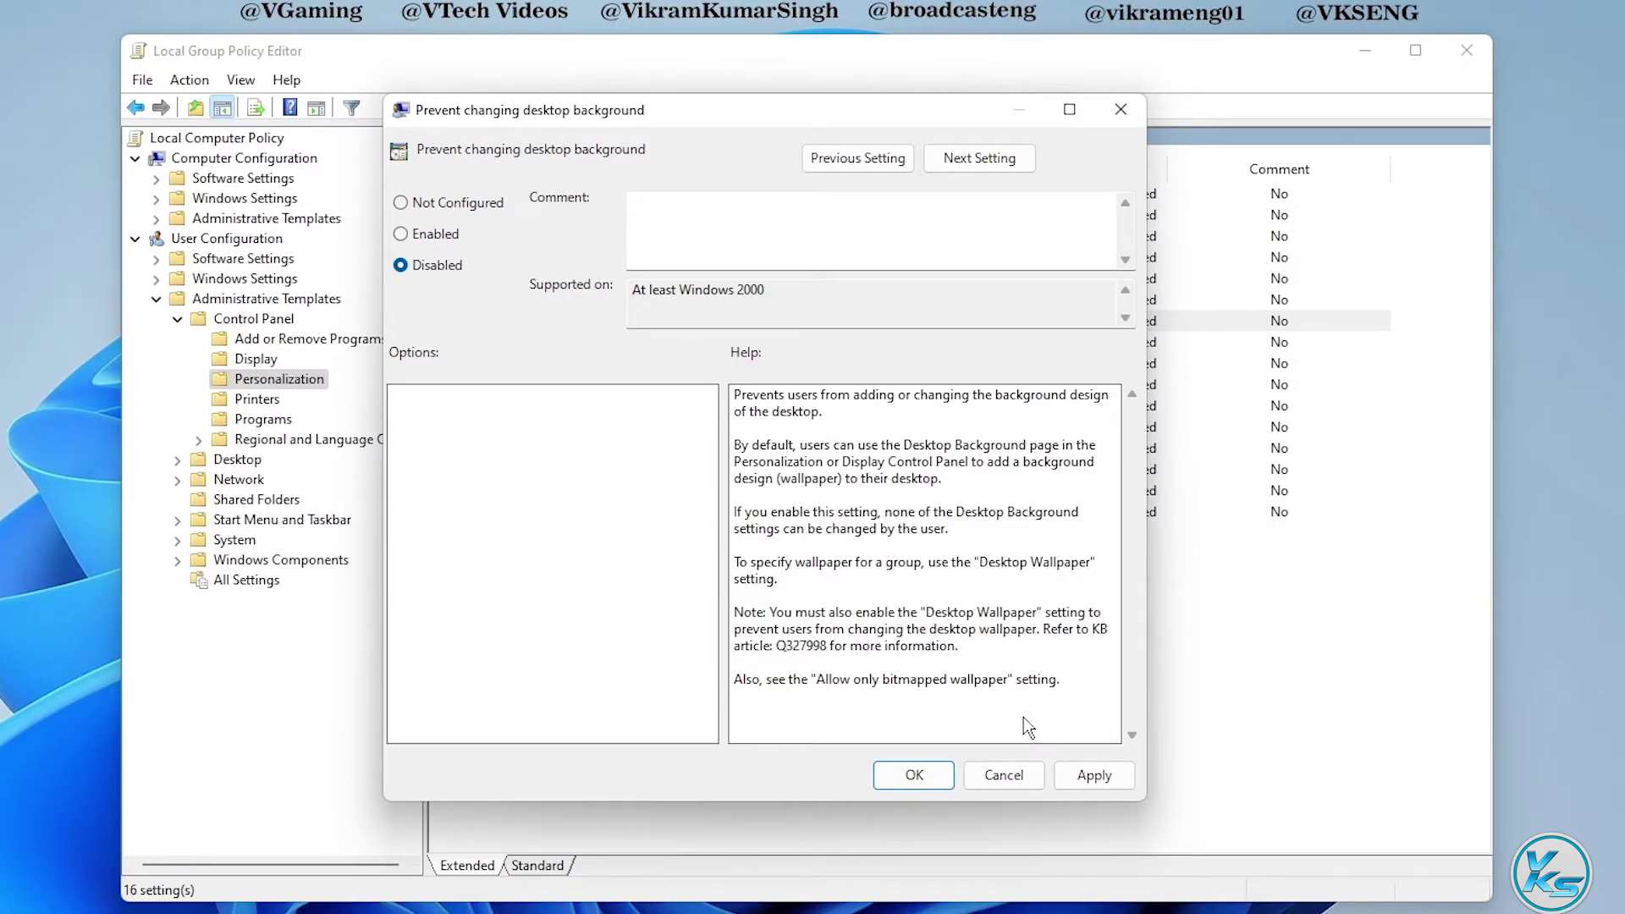
left_click(1090, 773)
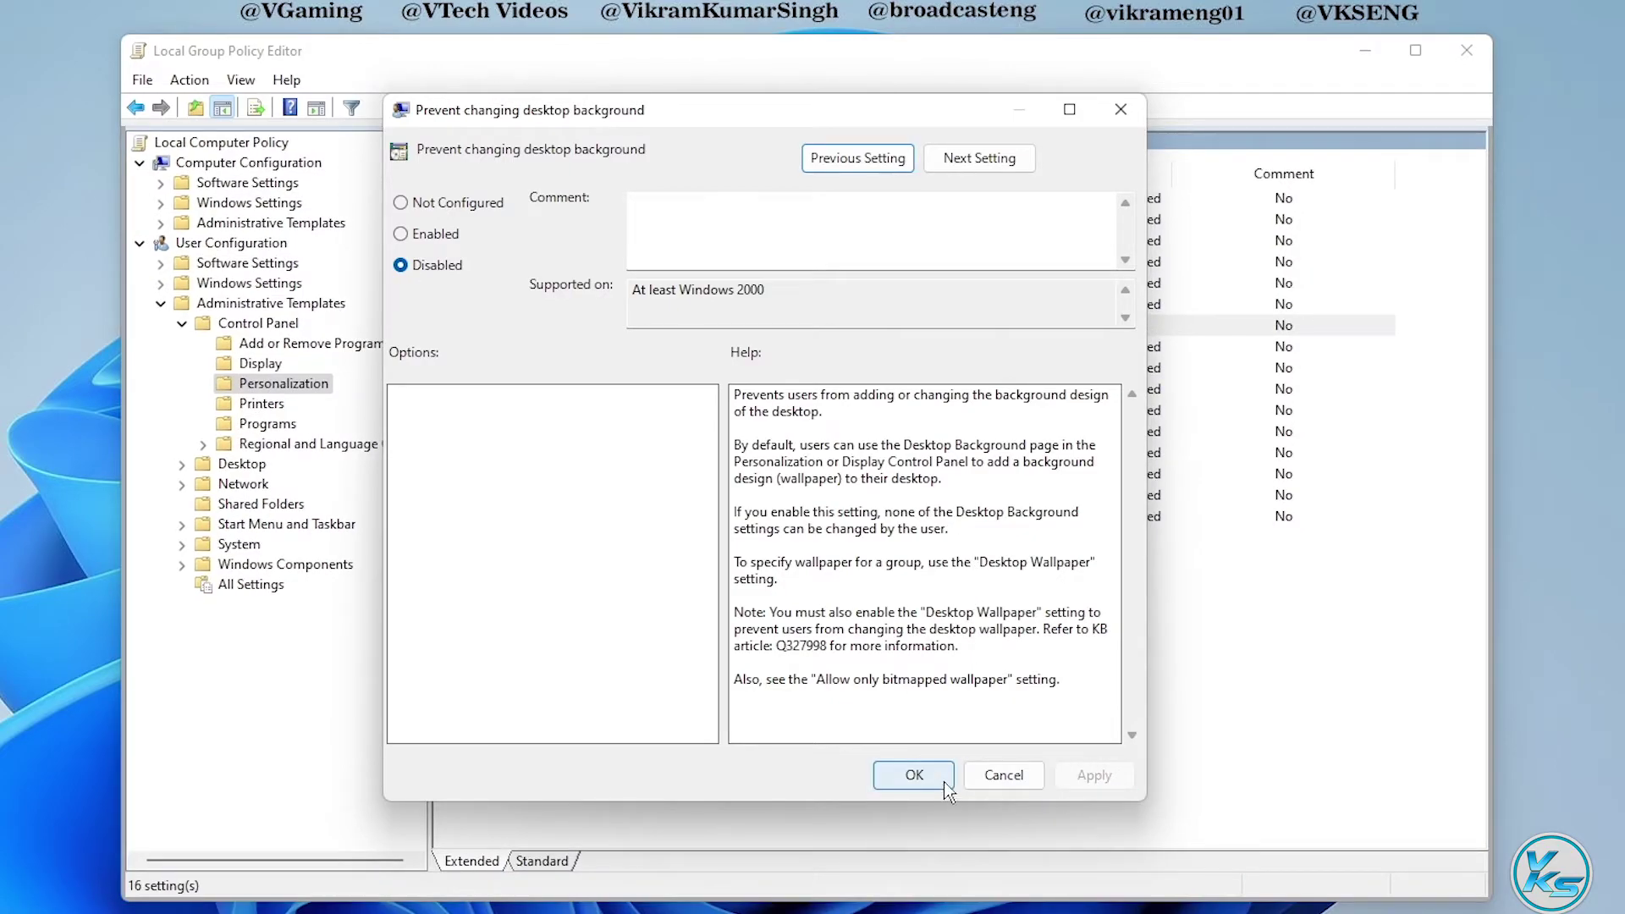
left_click(916, 776)
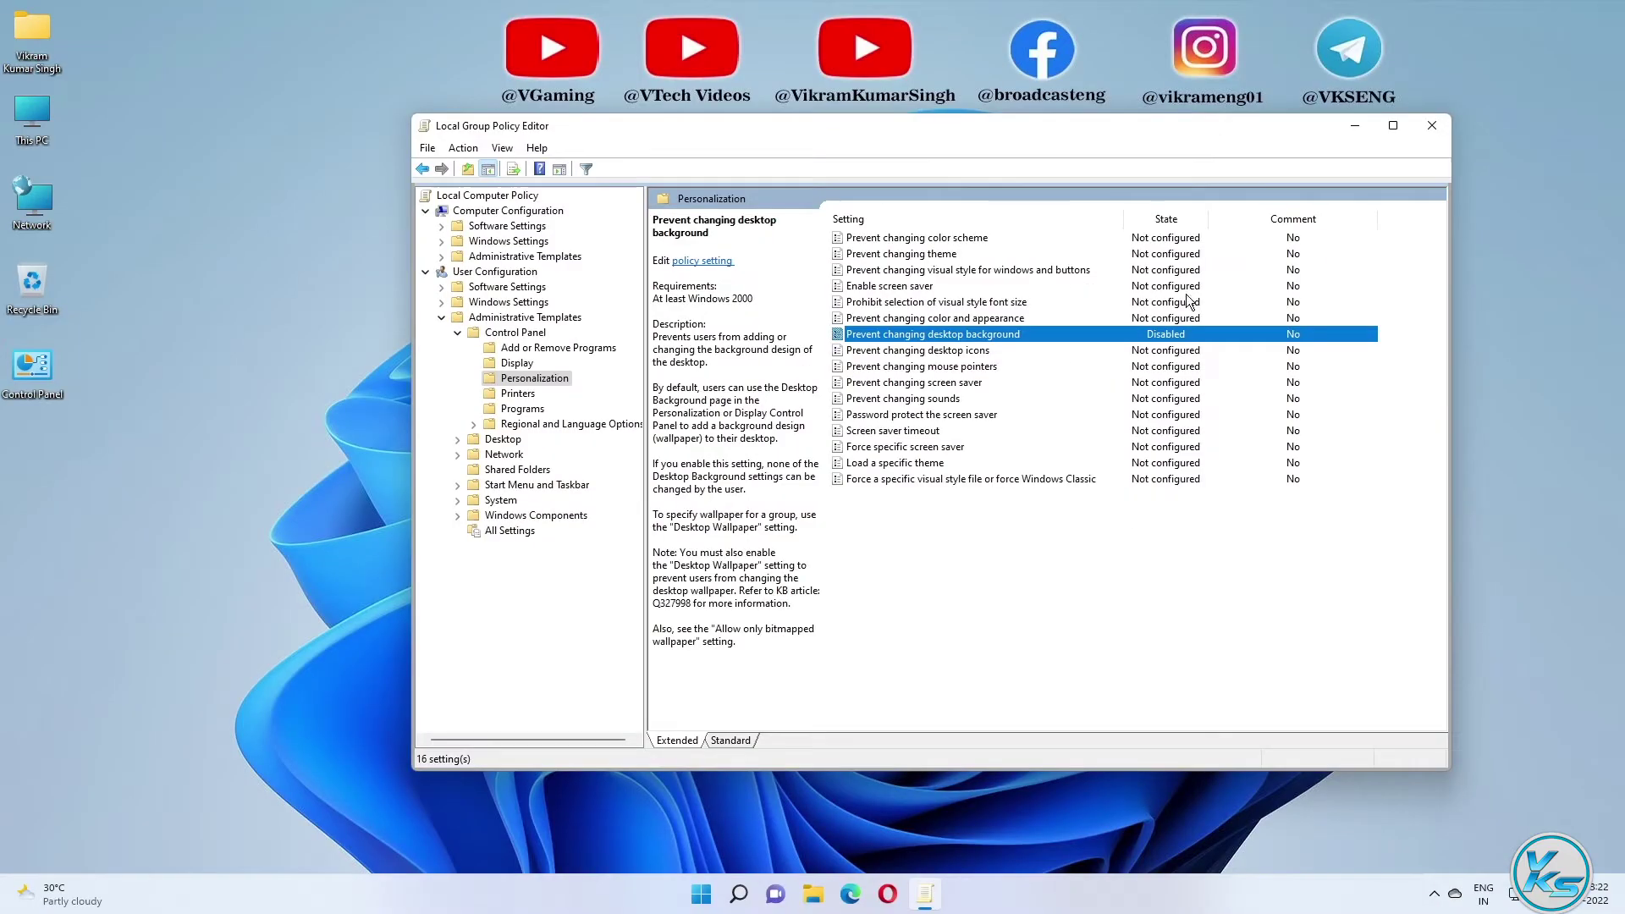
left_click(1421, 134)
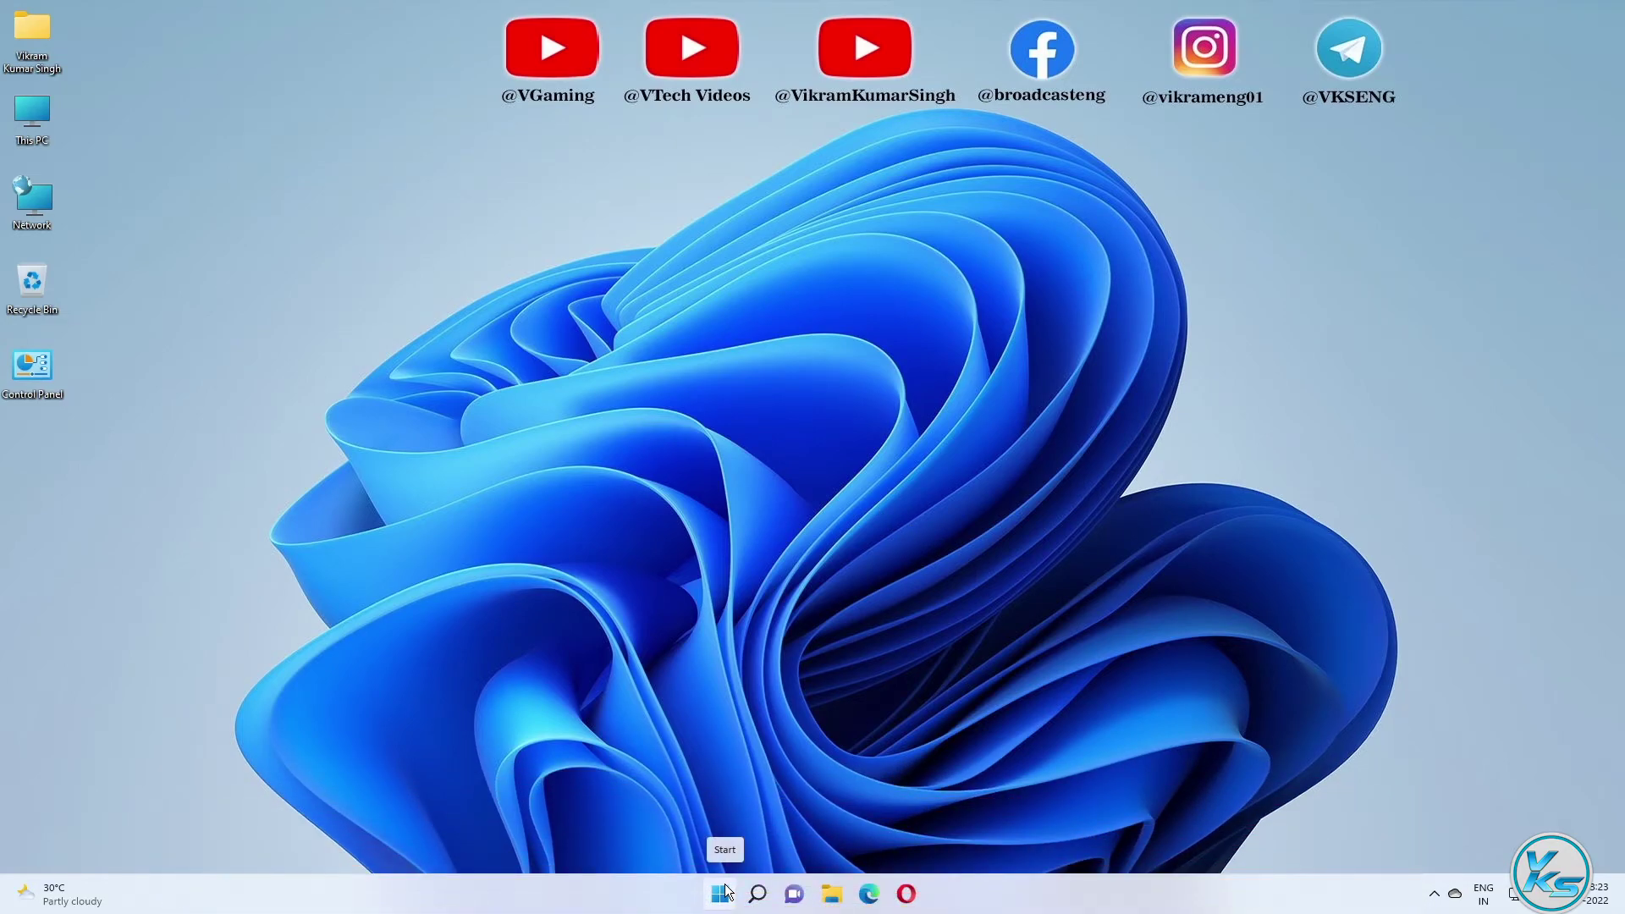
right_click(726, 891)
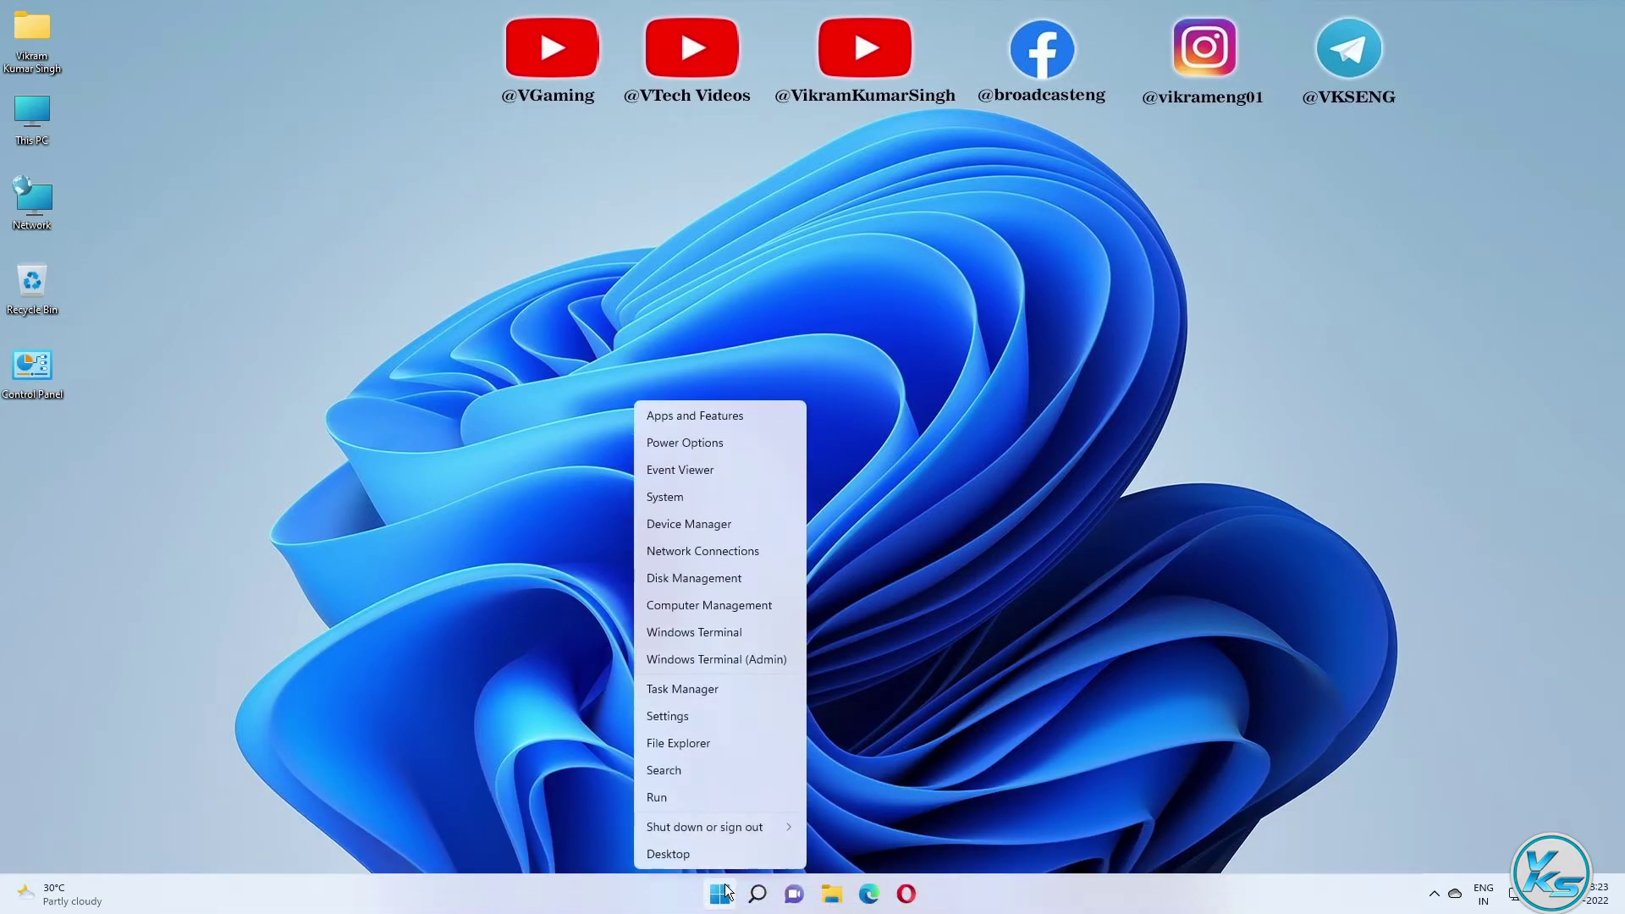
left_click(665, 794)
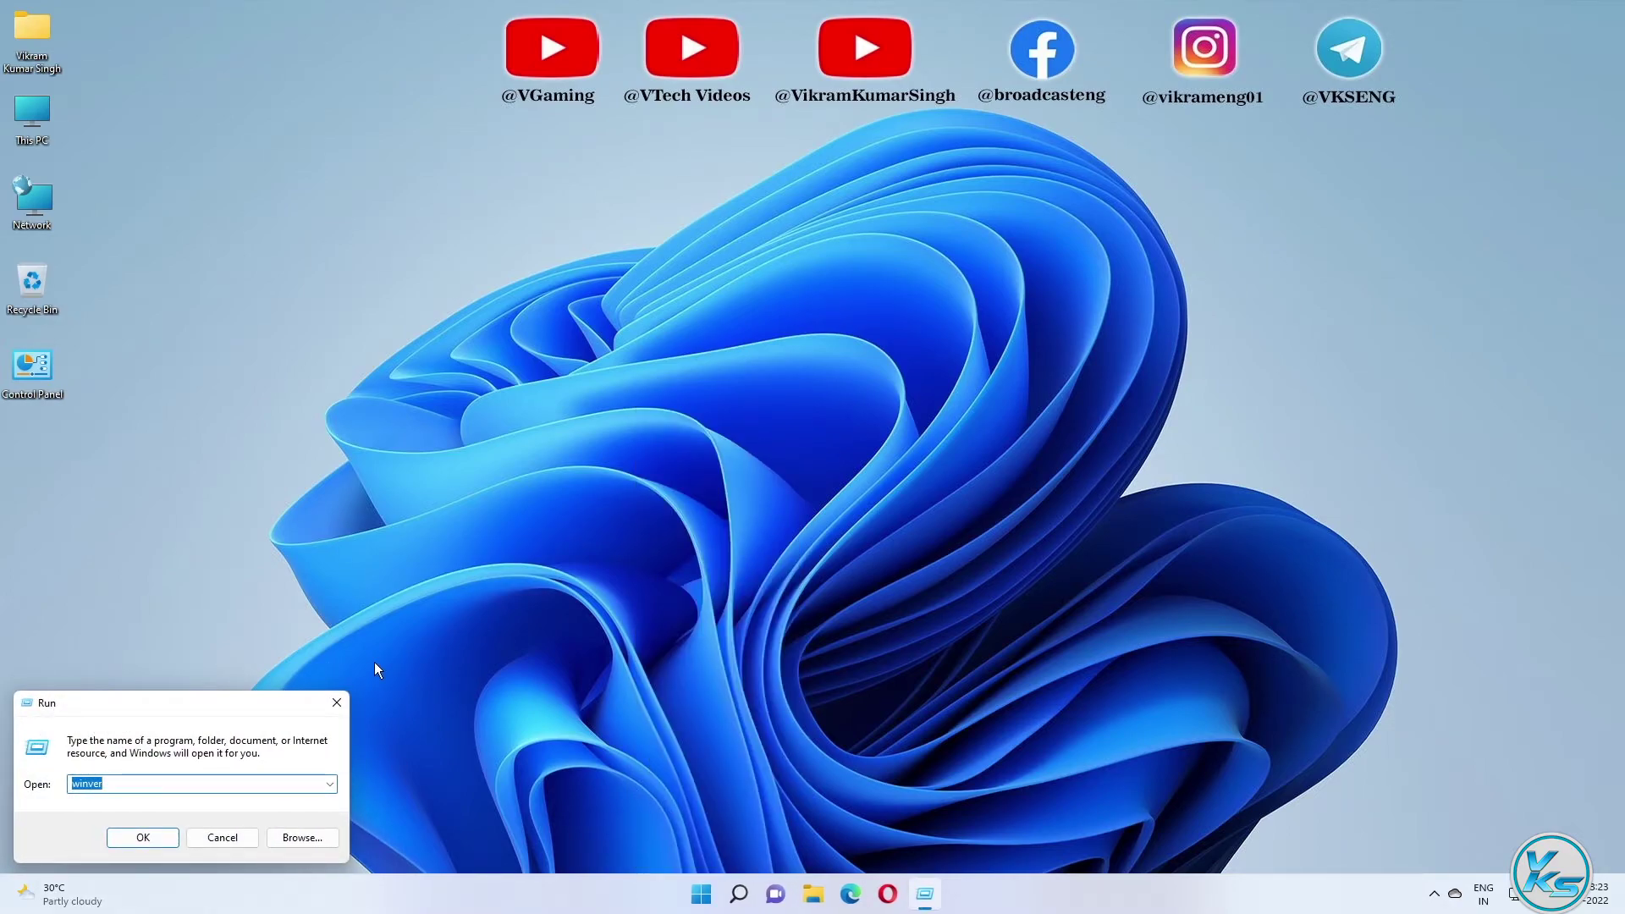
left_click(235, 835)
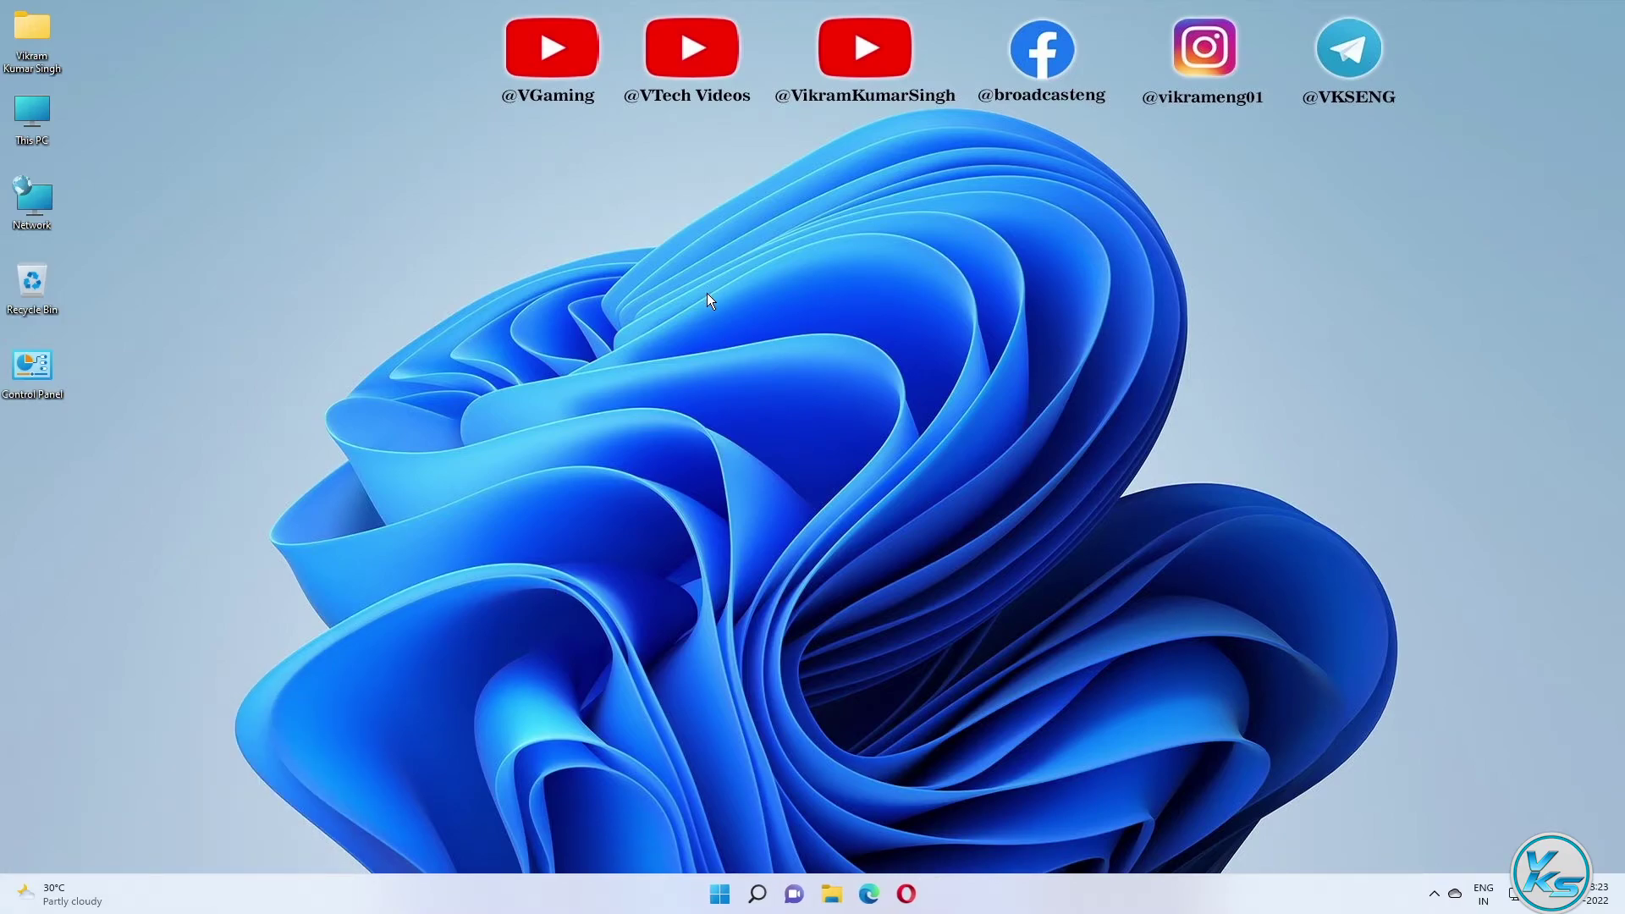
Step: Open the Roaming folder by running %appdata% from the Run dialog
key("super+r")
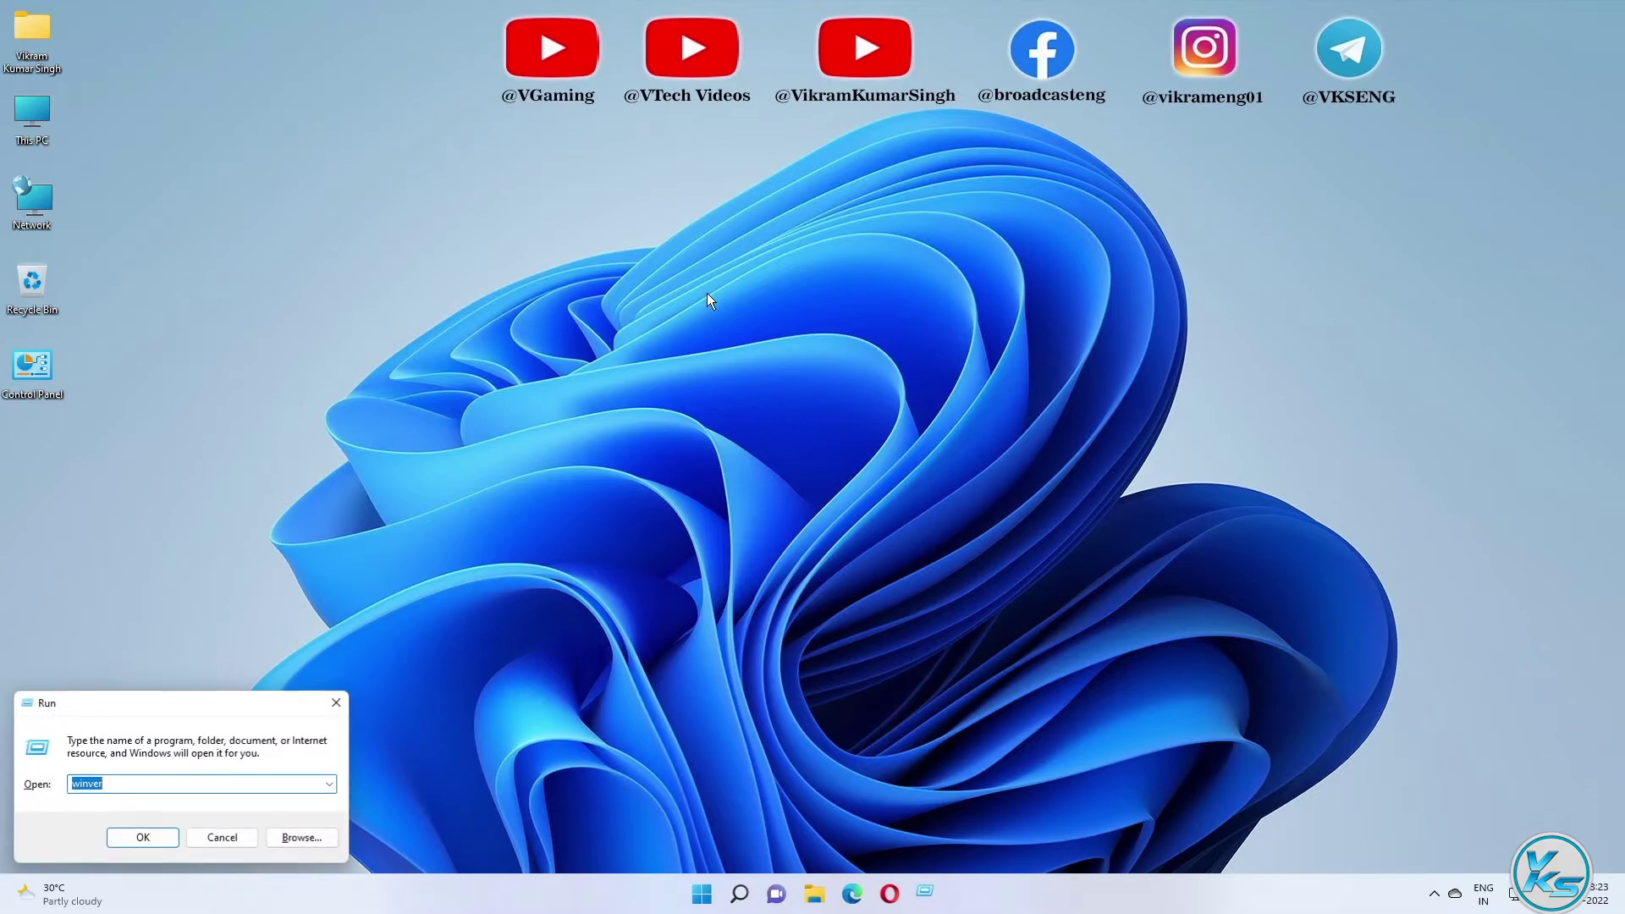
left_click_drag(161, 701, 748, 320)
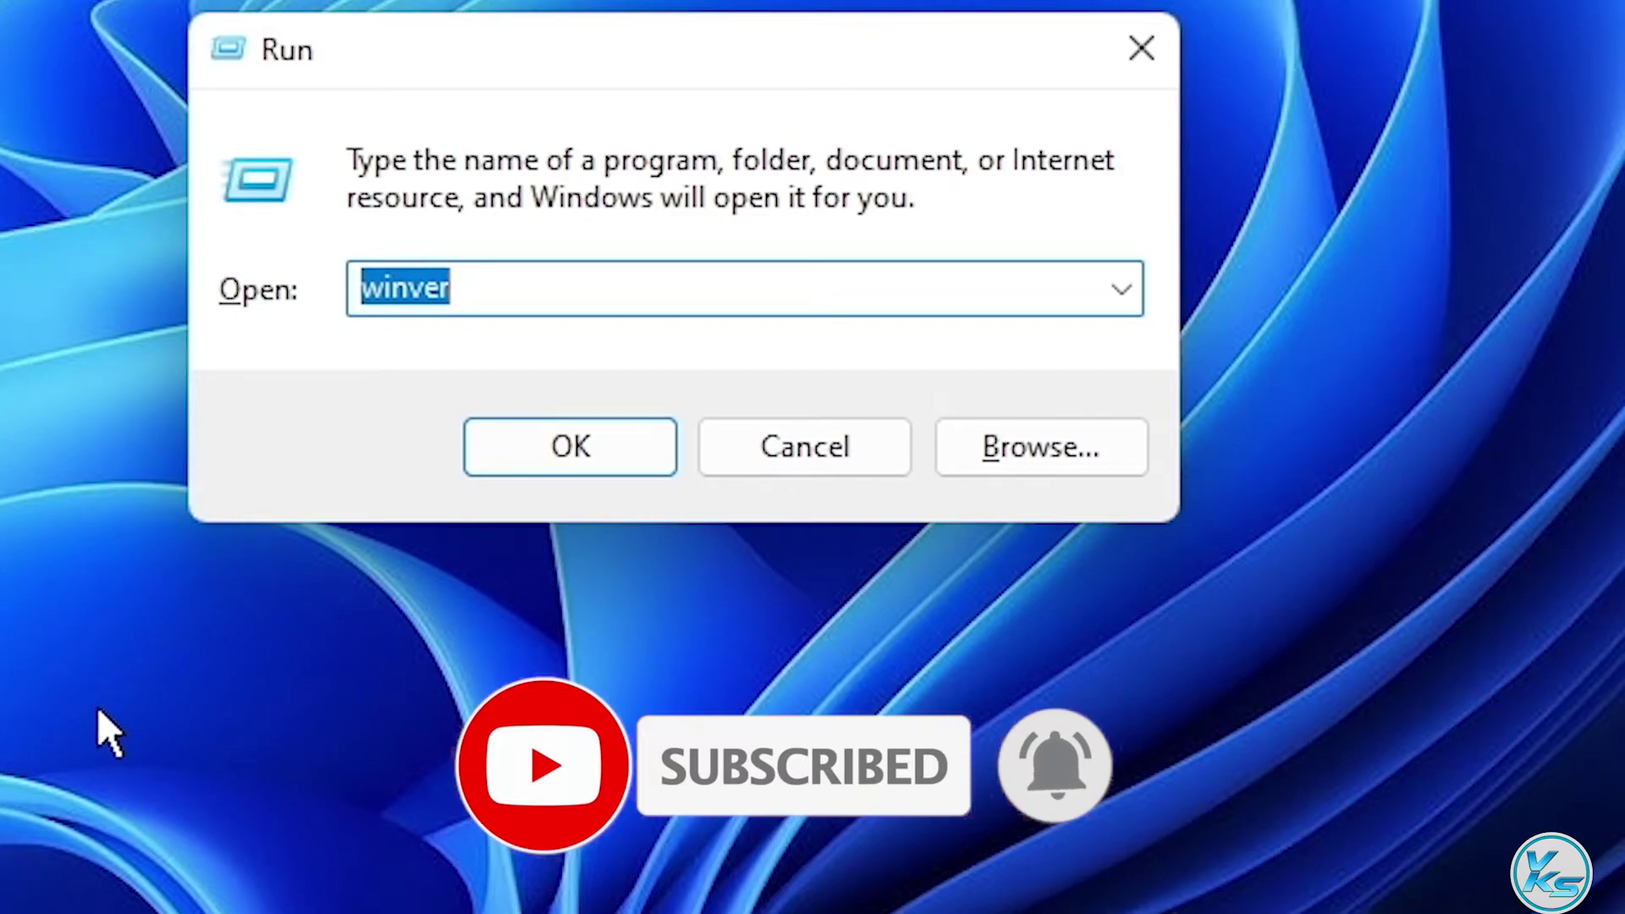
type("%appdata%")
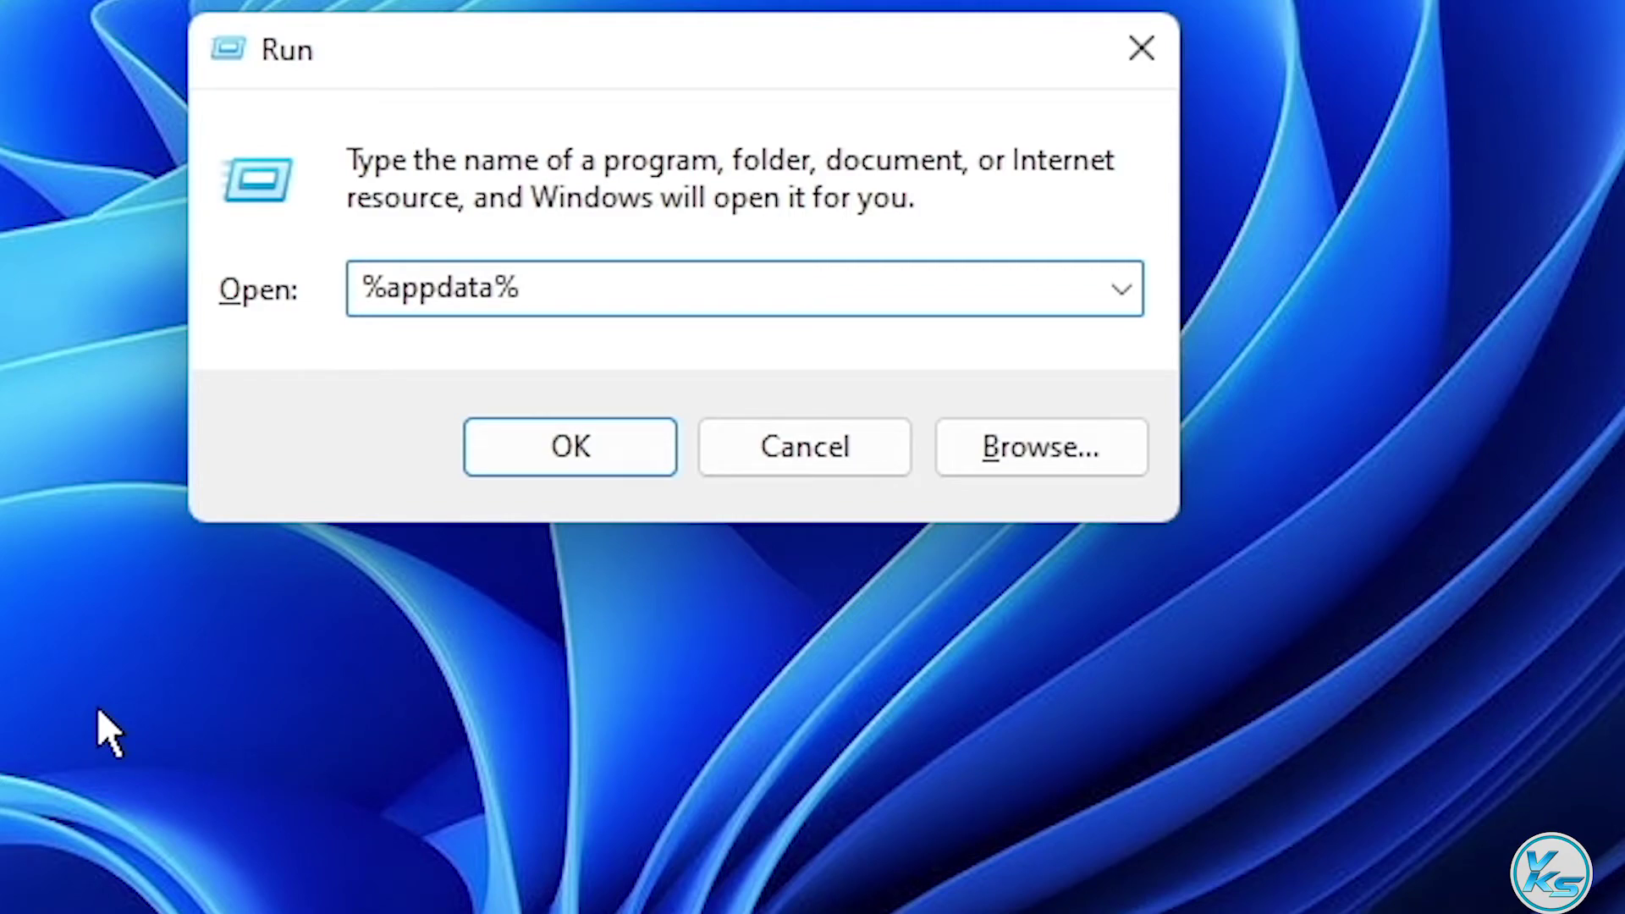
left_click(519, 456)
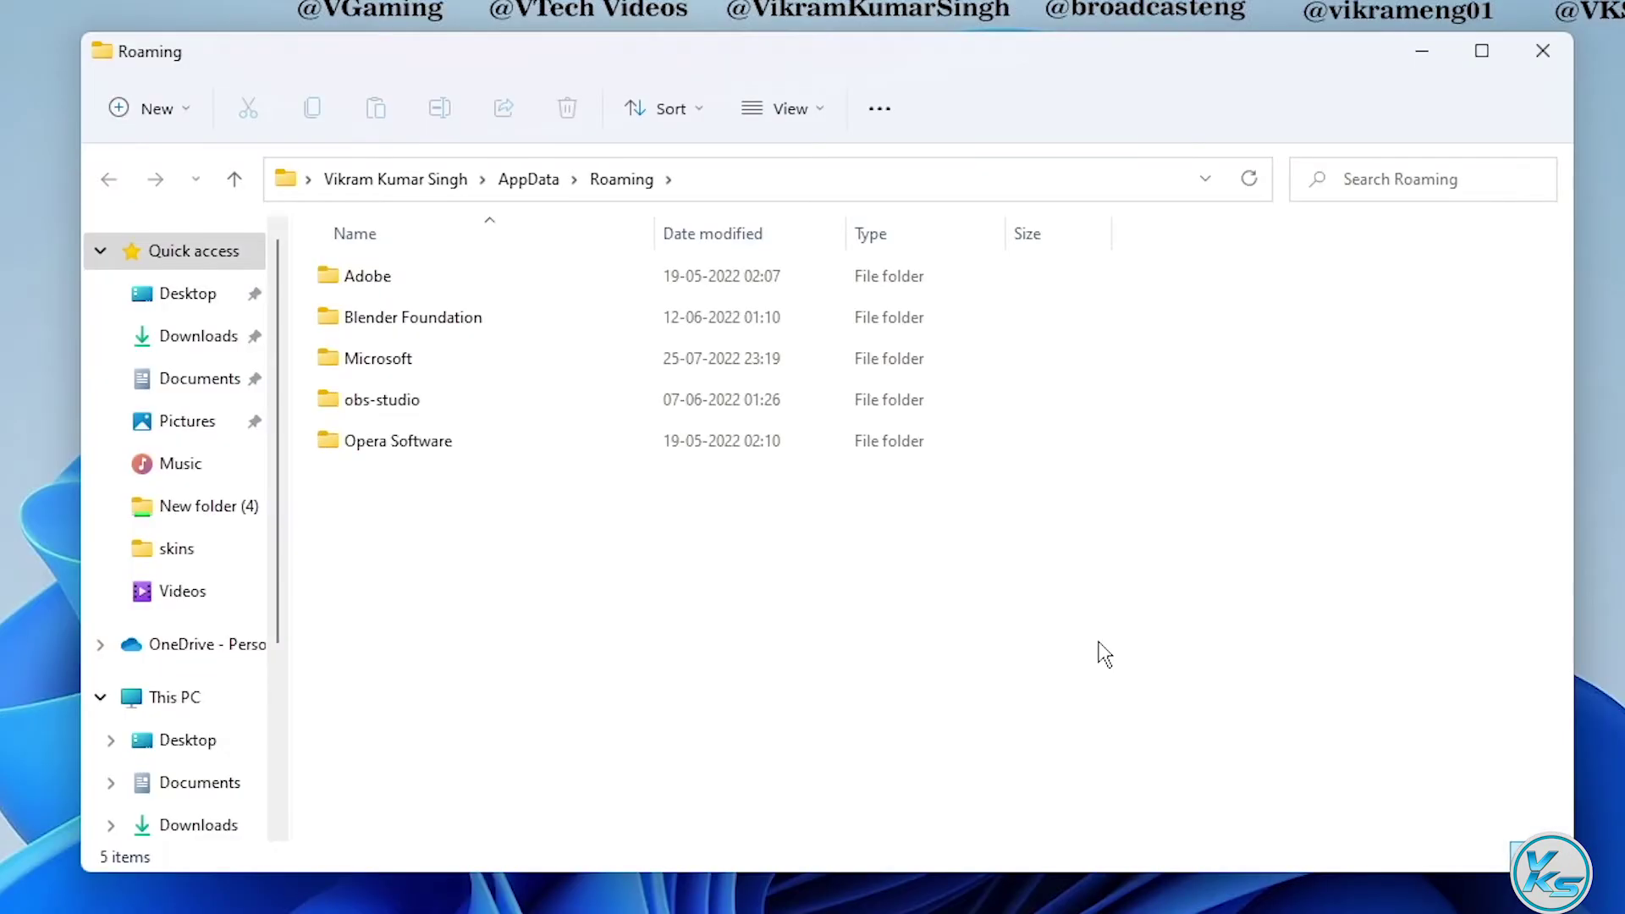
Step: Go from the Roaming folder into Microsoft, Windows, and open the Themes folder
double_click(355, 366)
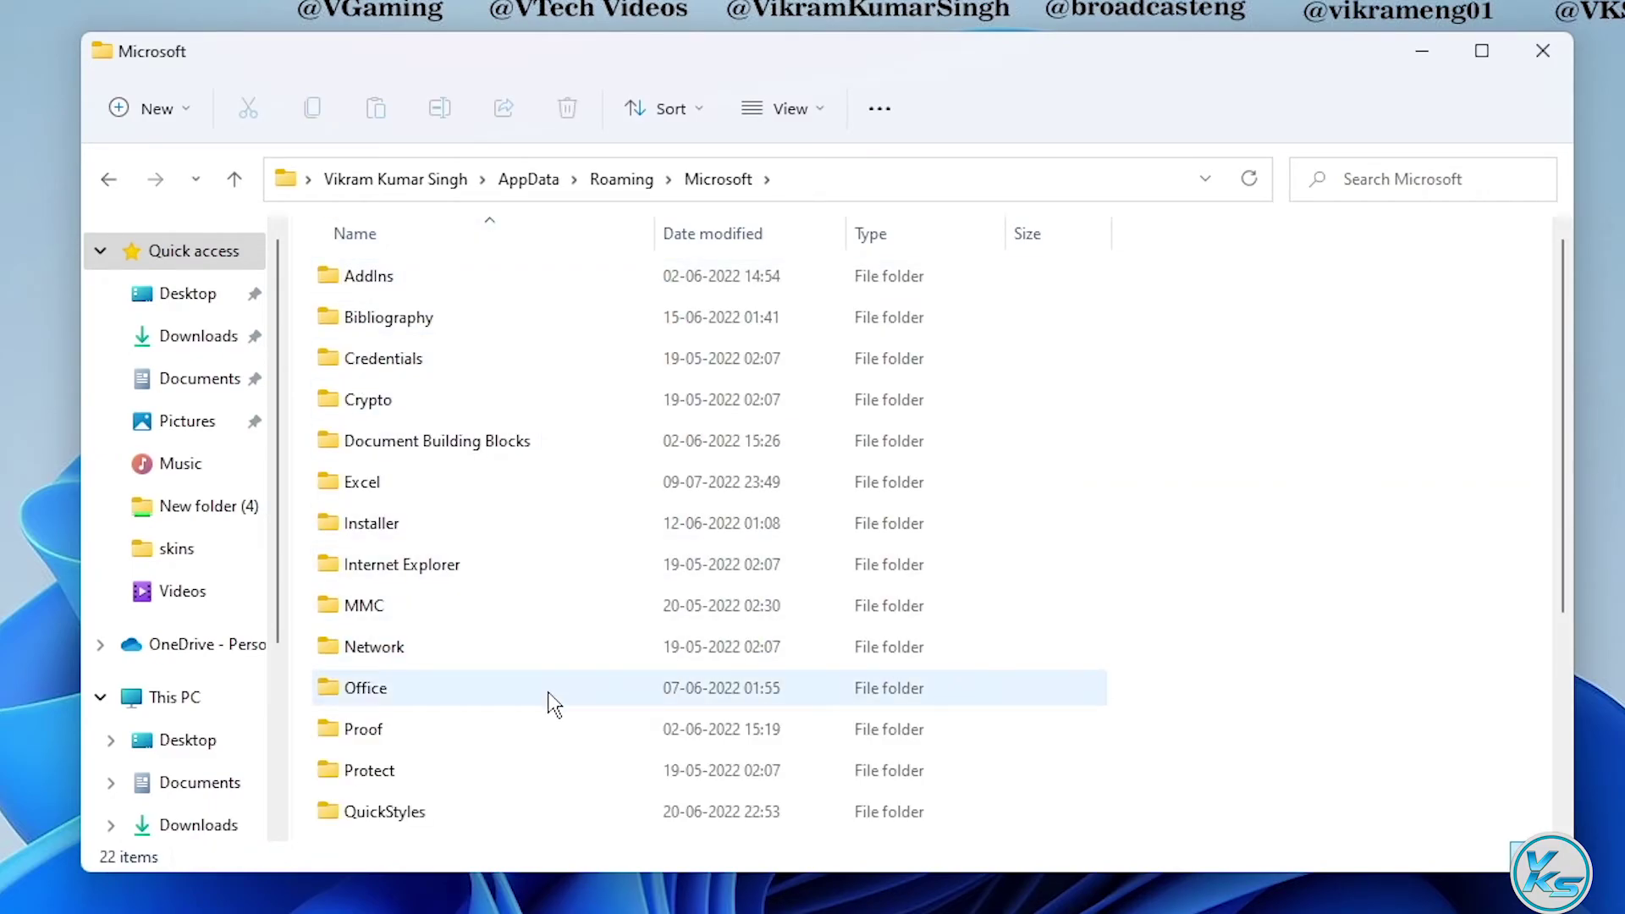
scroll(520, 600, "down", 3)
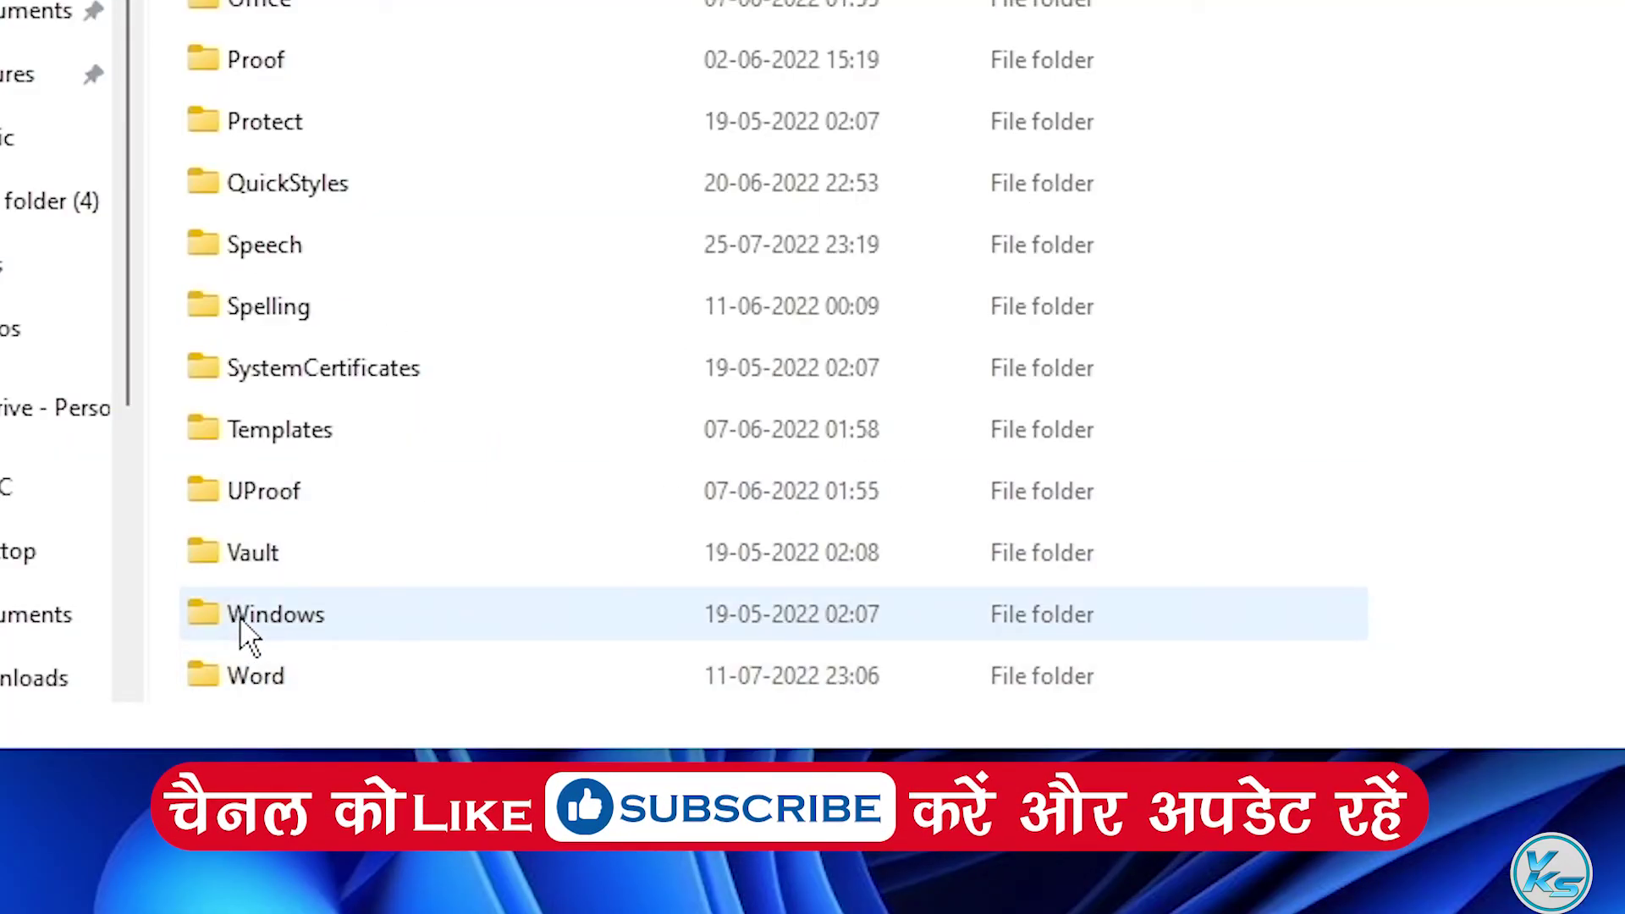
mouse_move(246, 633)
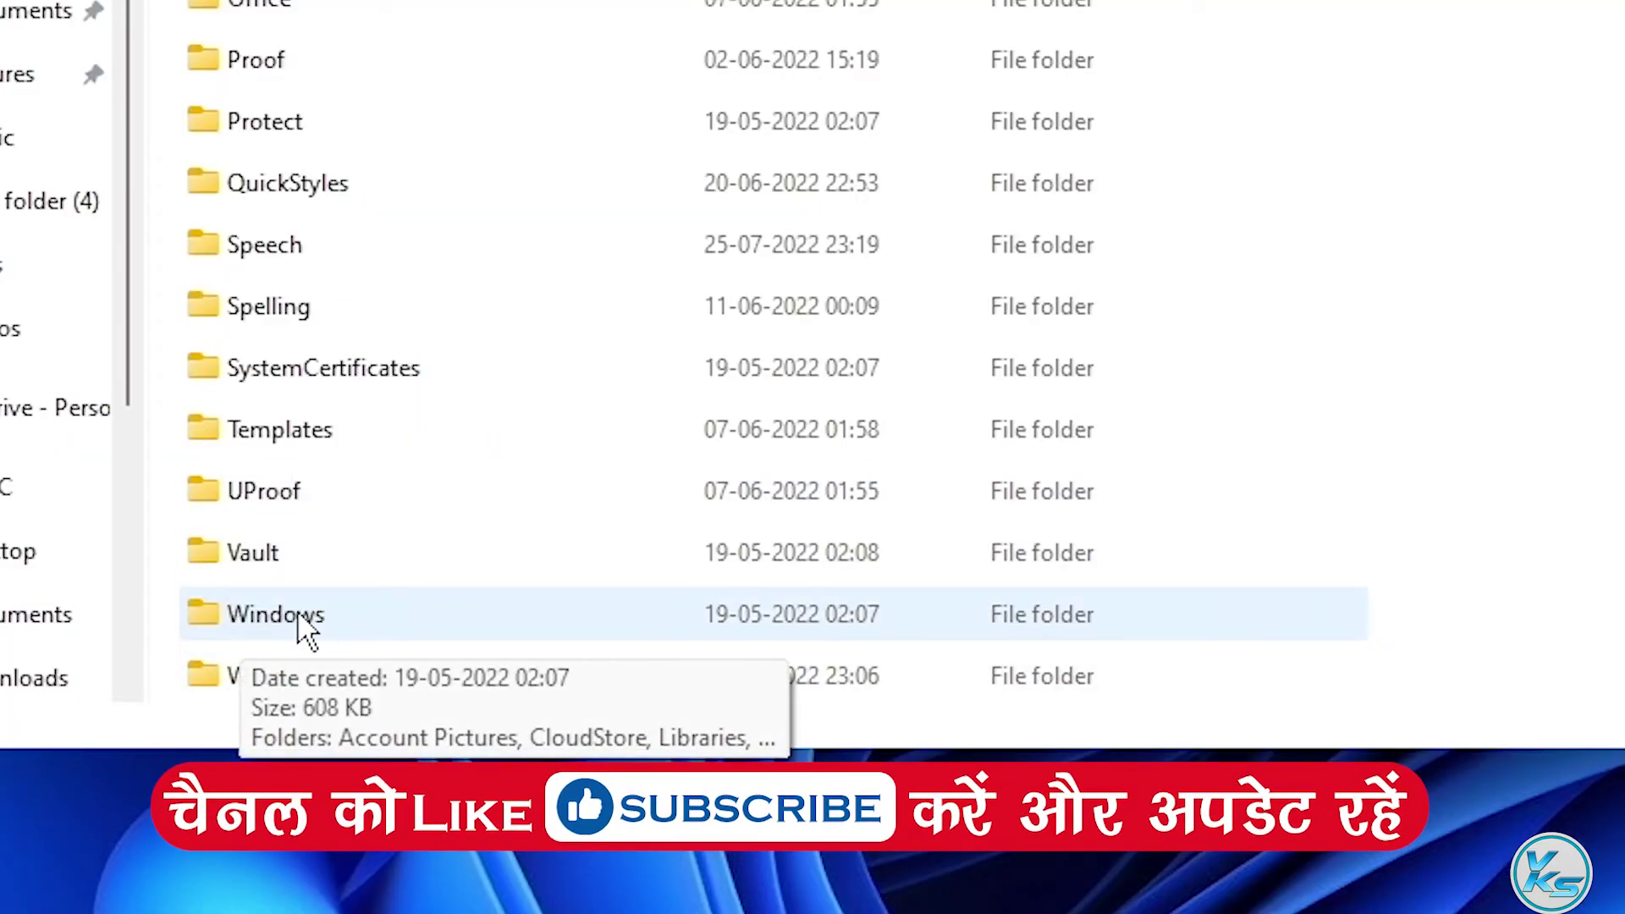
double_click(360, 617)
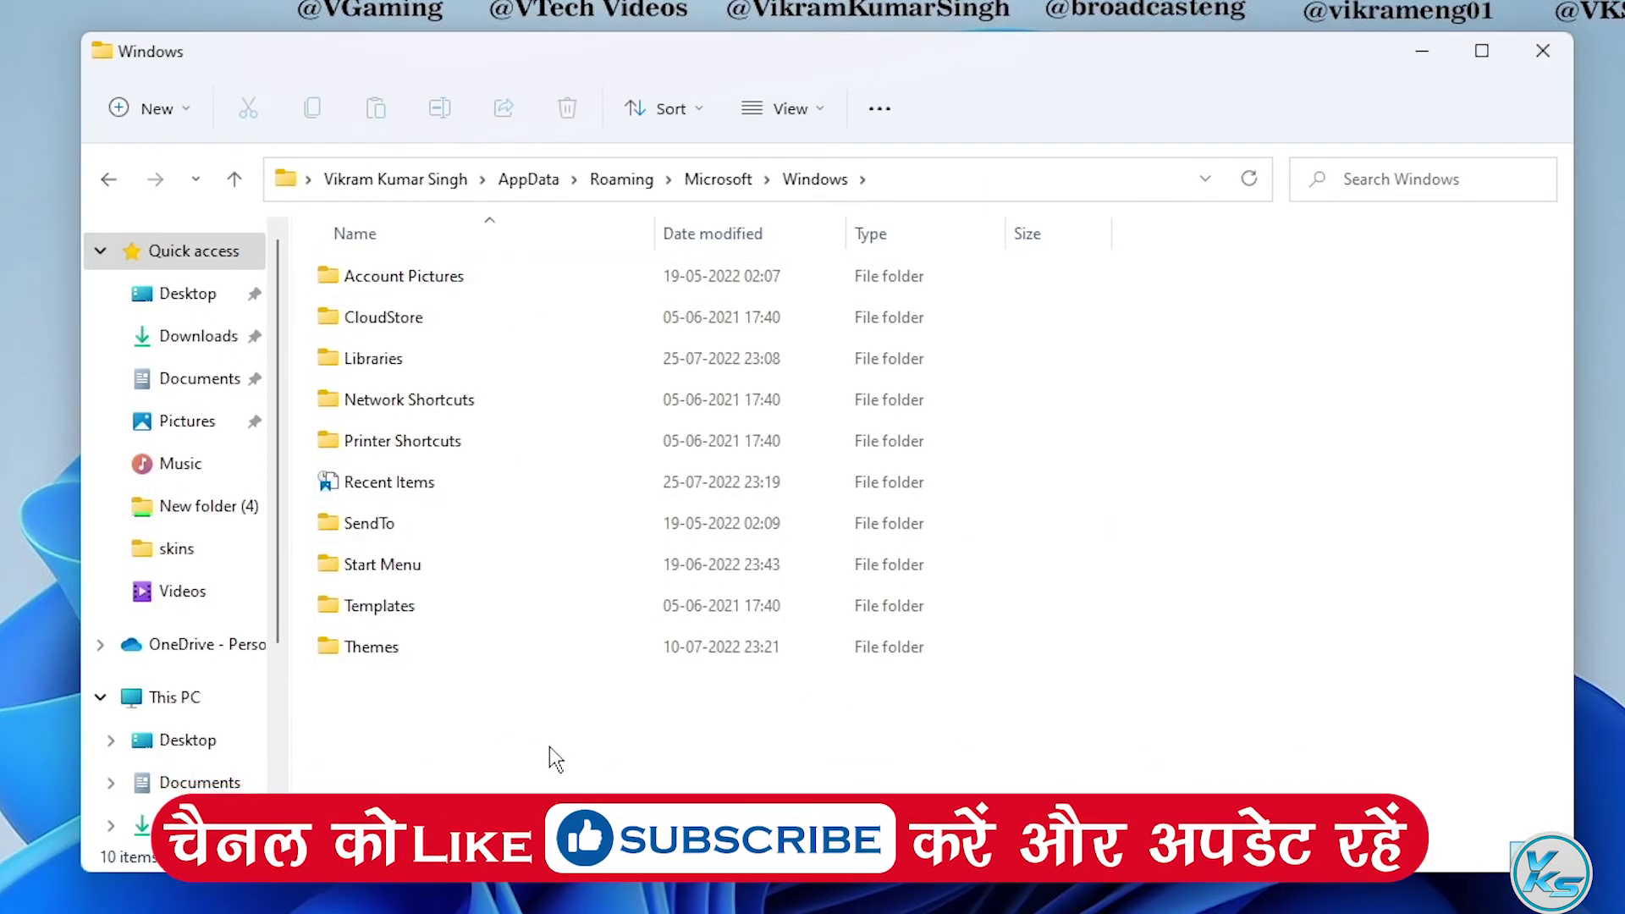
left_click(426, 654)
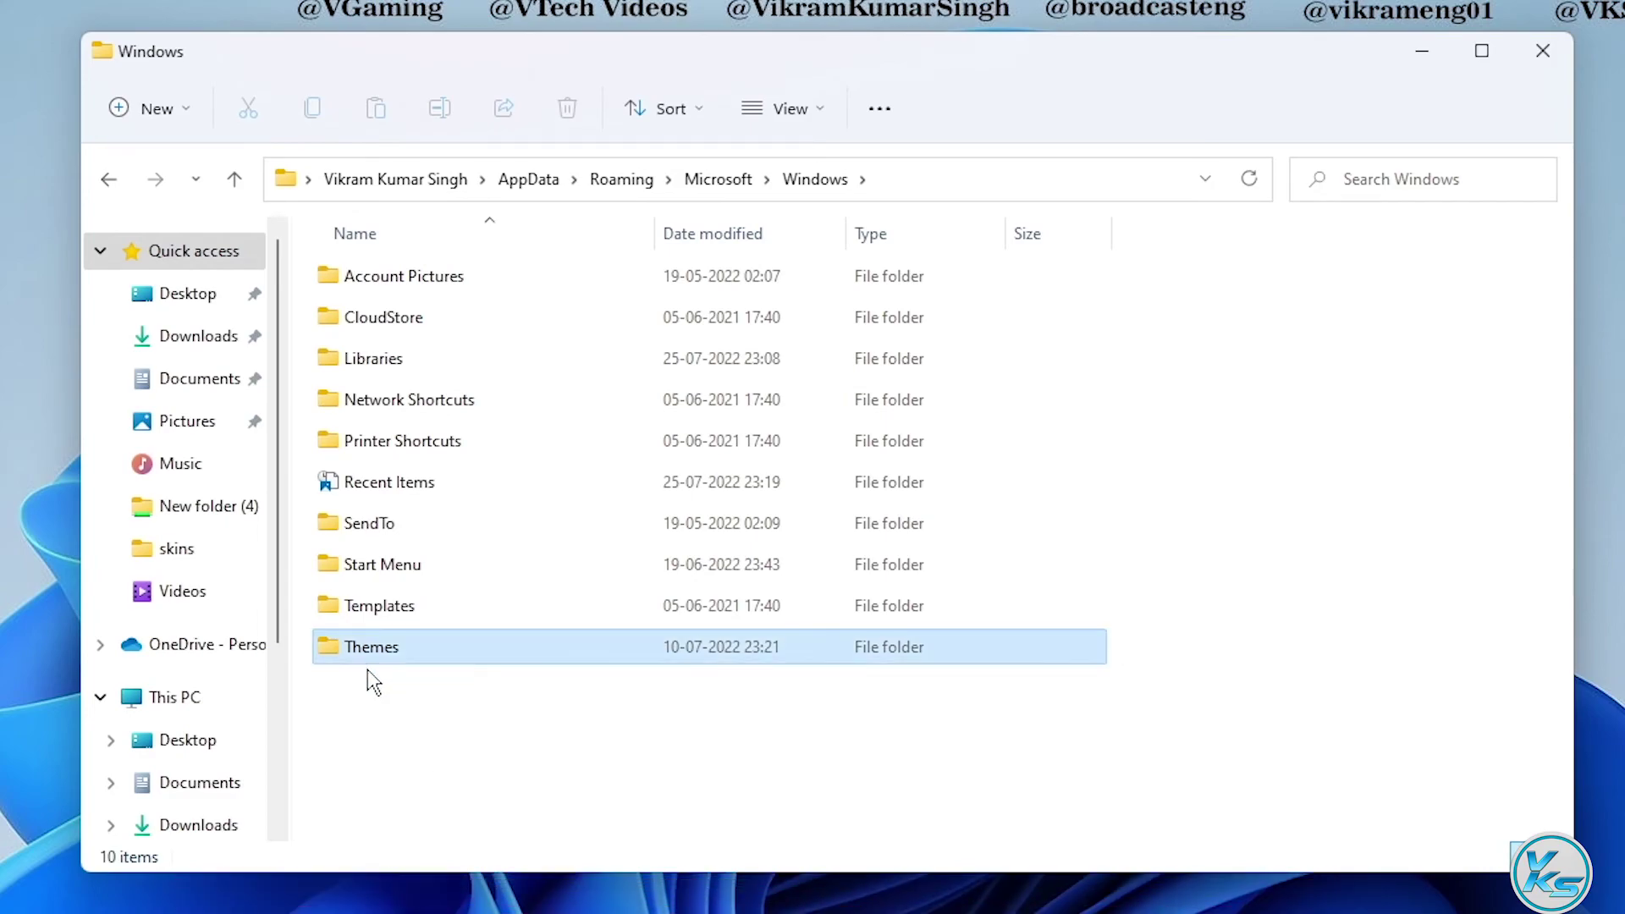
double_click(494, 647)
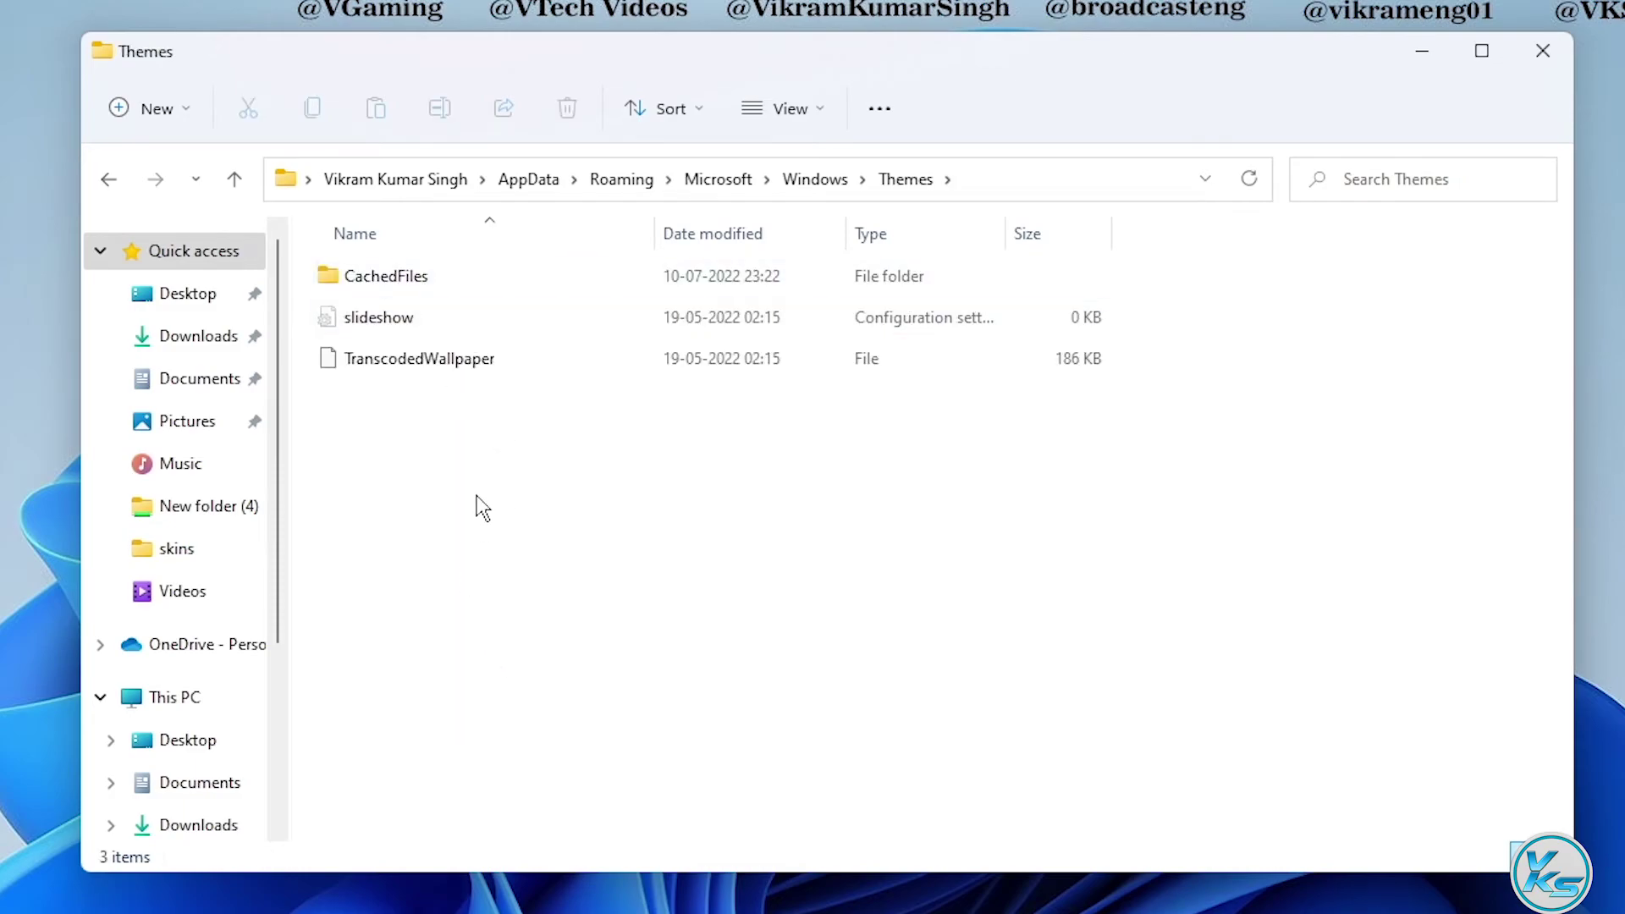
Step: Rename the TranscodedWallpaper file to TranscodedWallpaper.old and close the Themes folder window
left_click(422, 547)
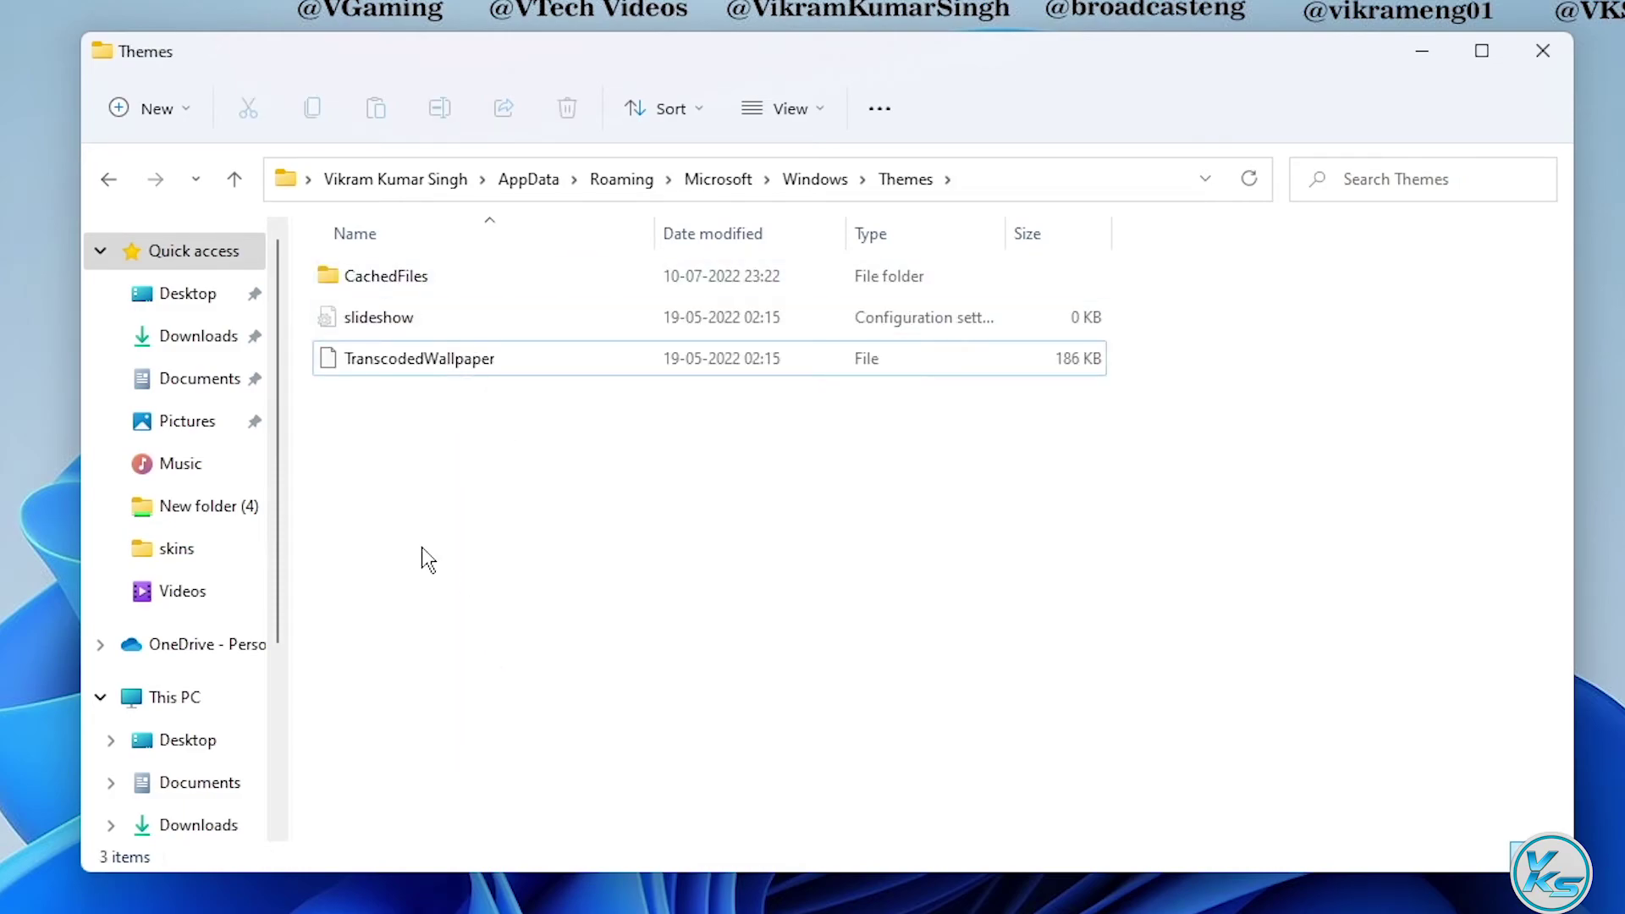
right_click(417, 367)
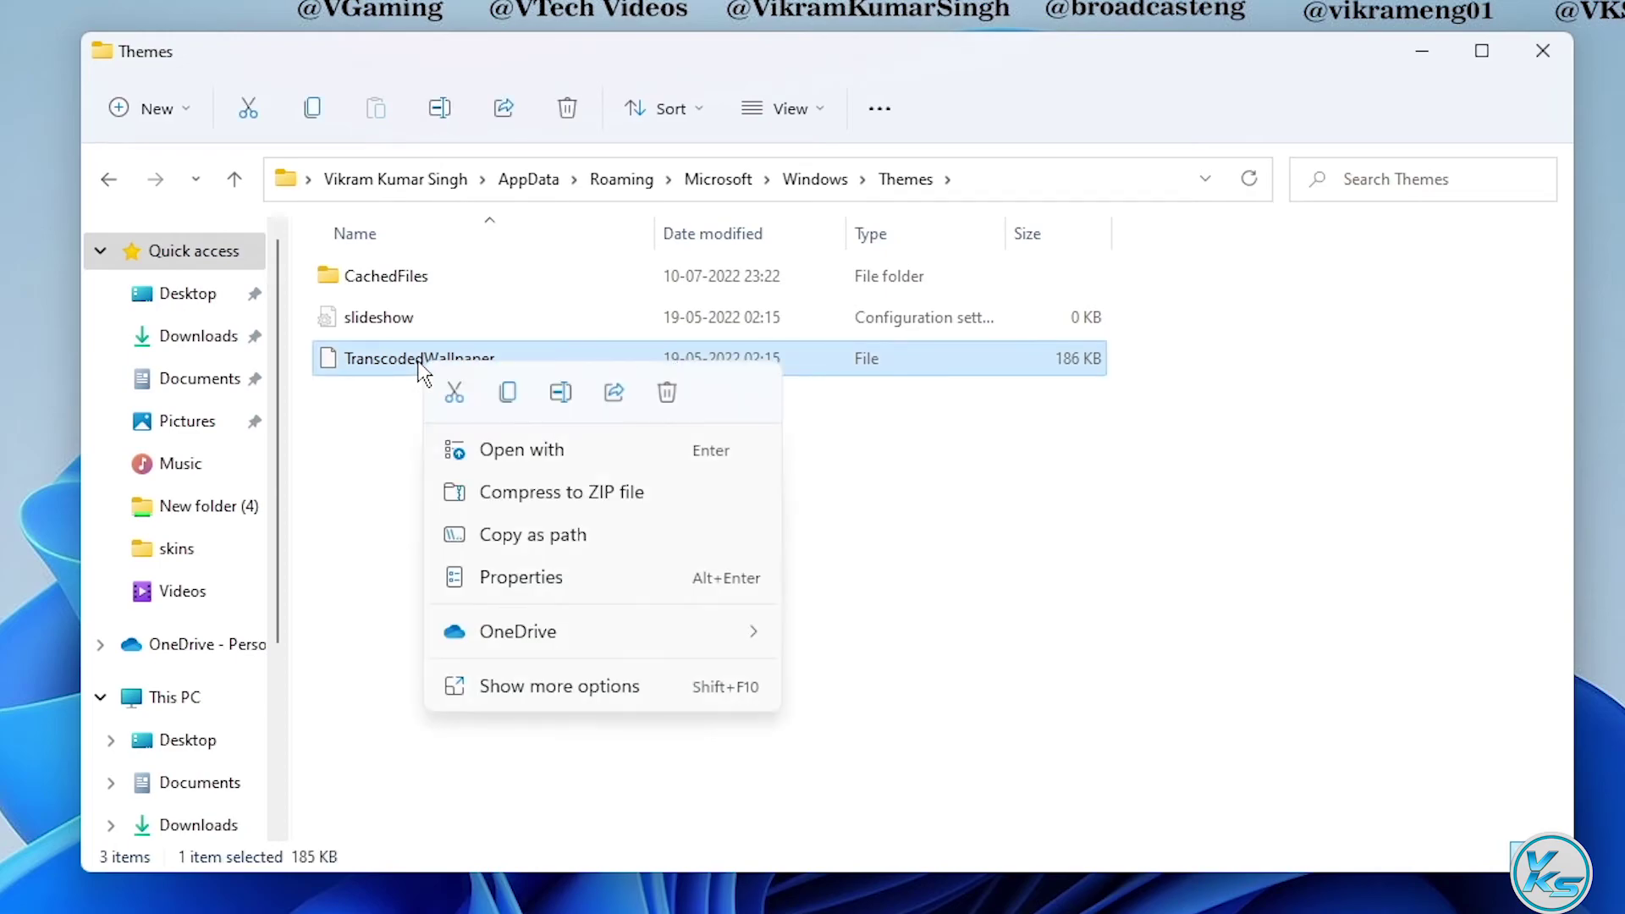
left_click(558, 395)
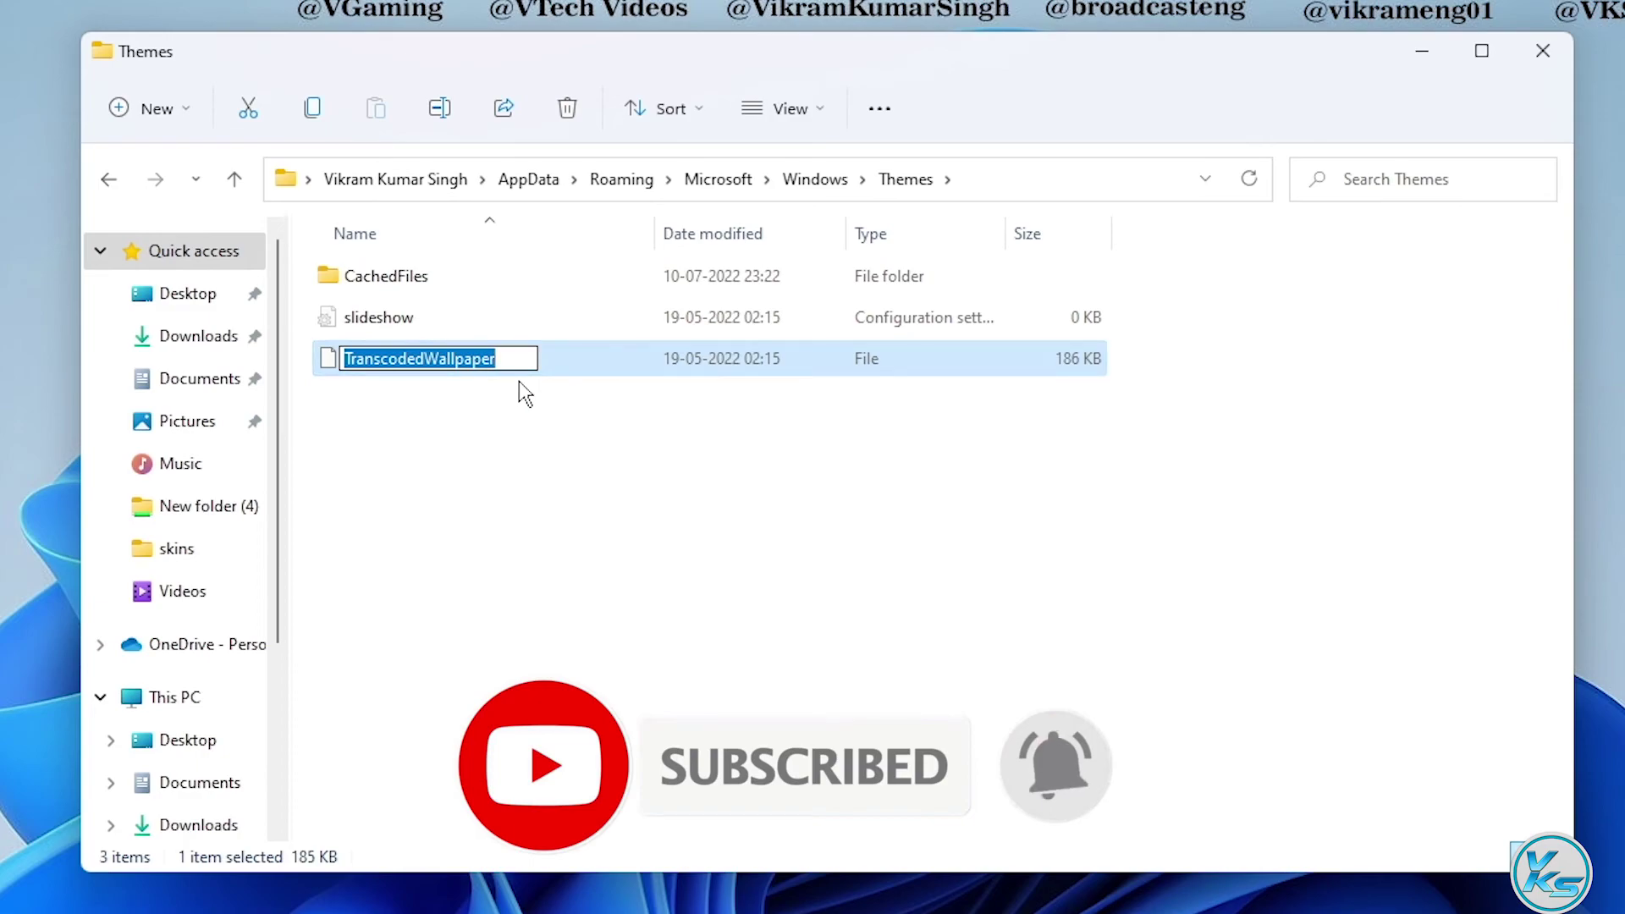
key("End")
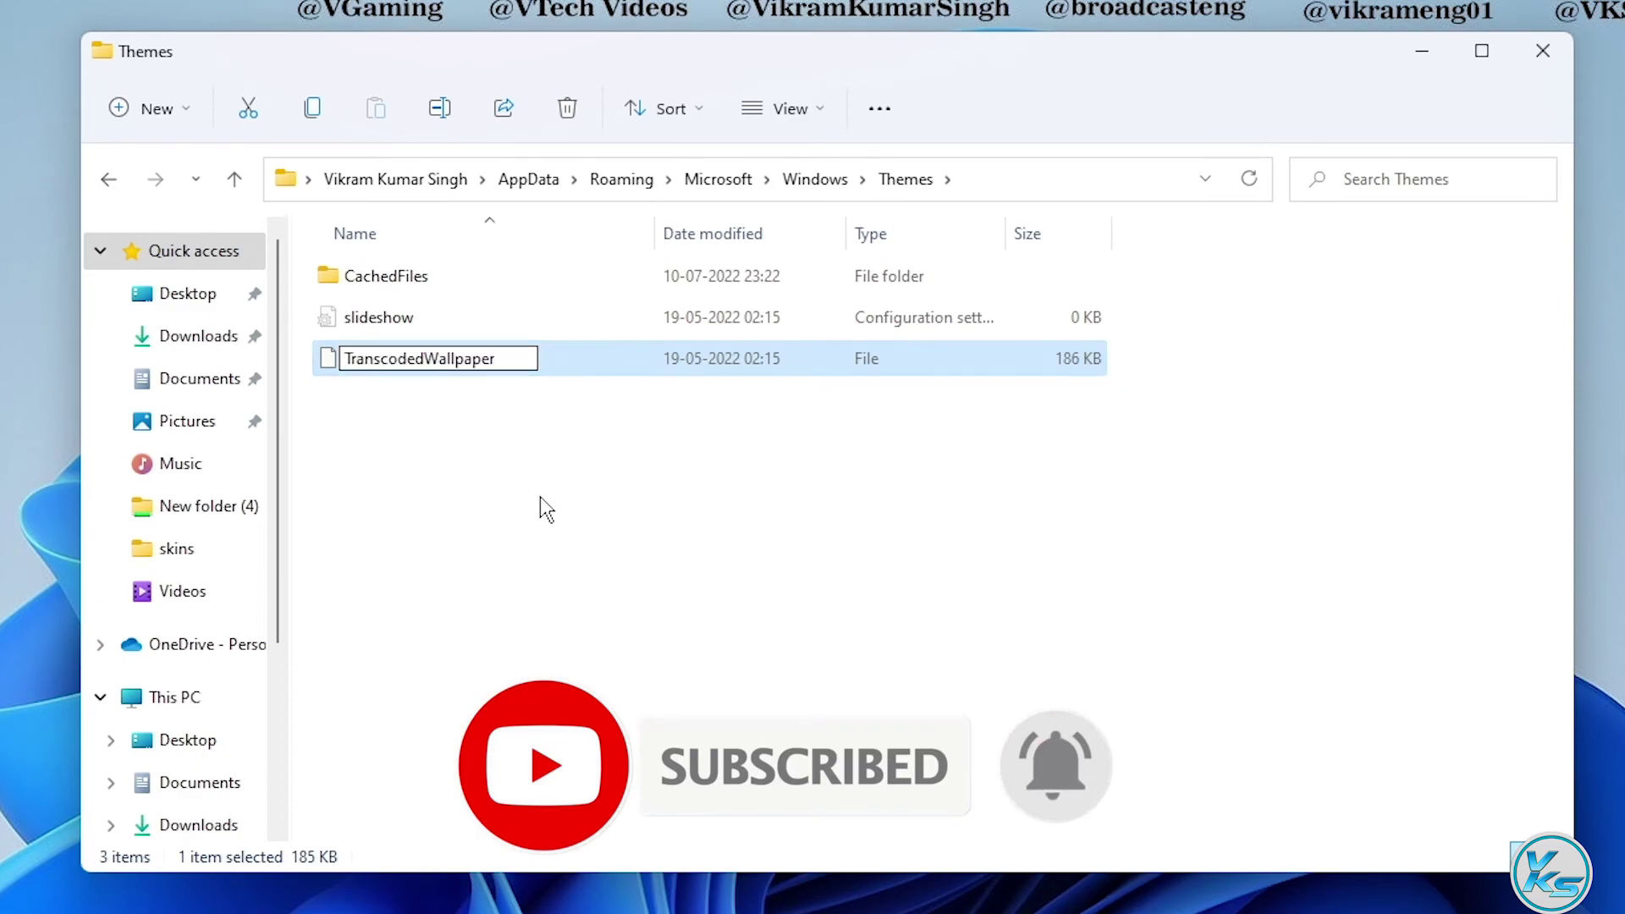
type(".old")
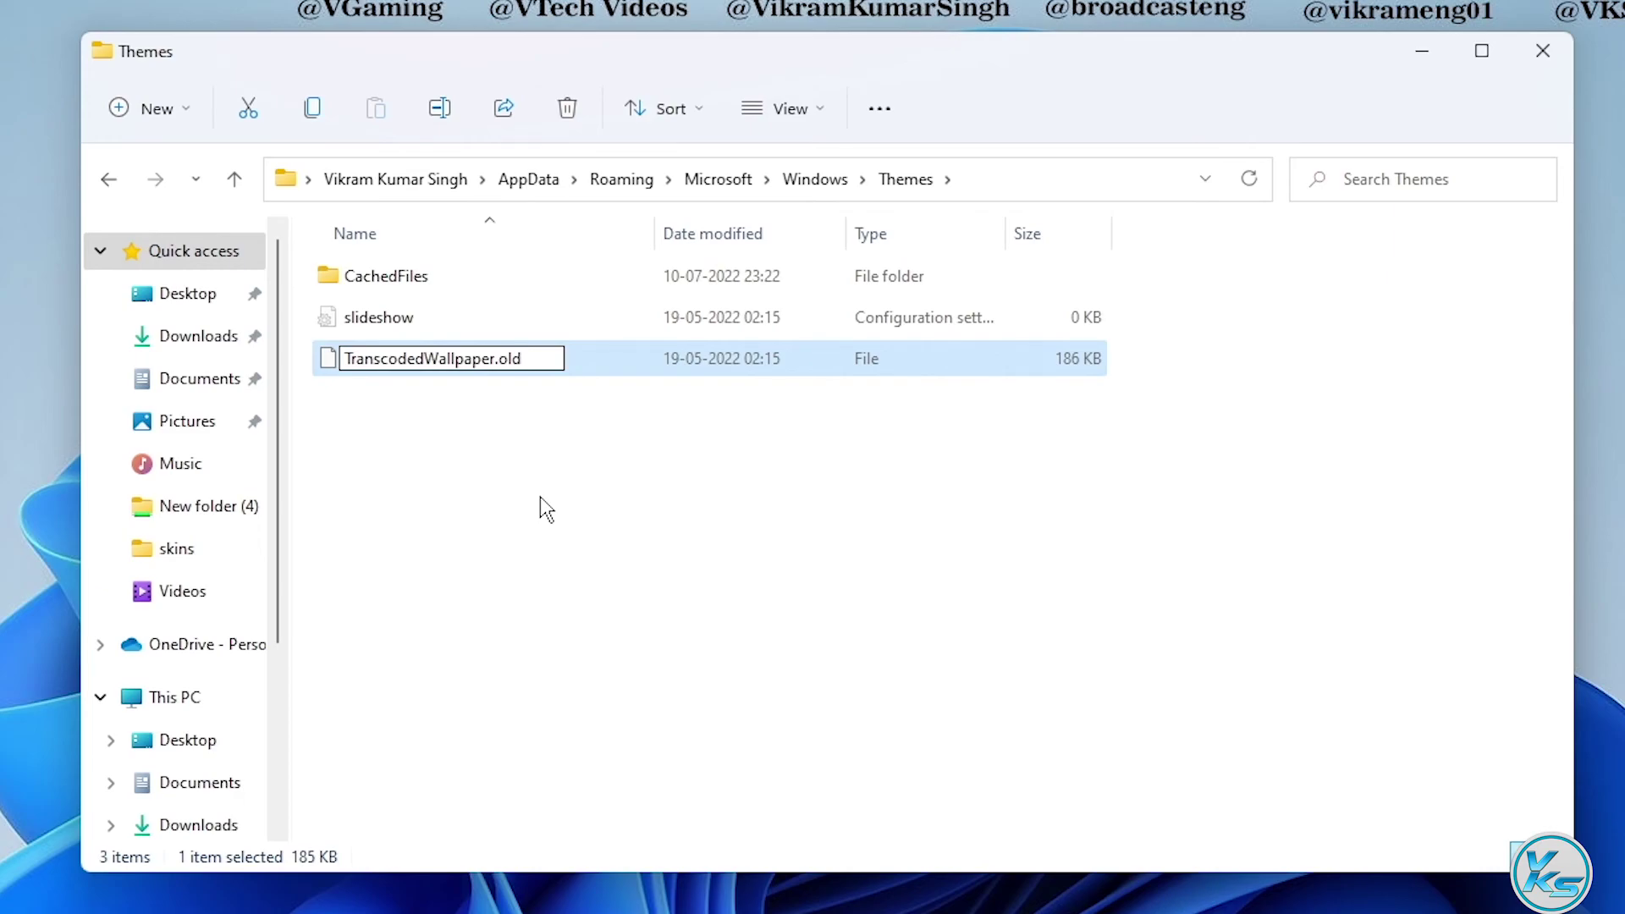
key("Return")
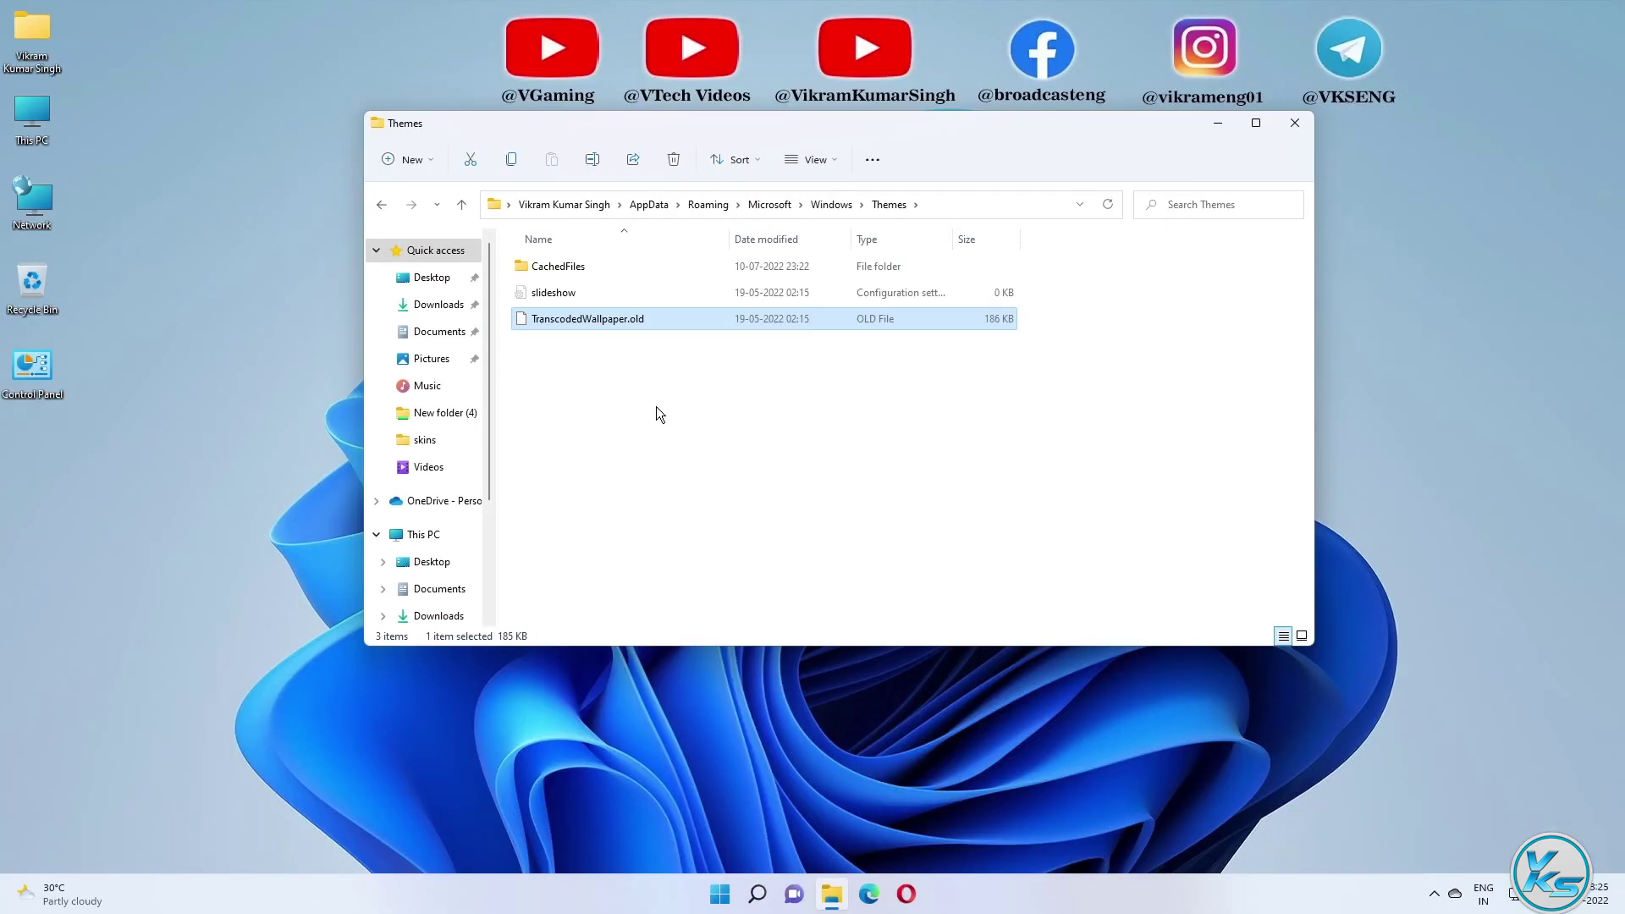
left_click(1297, 123)
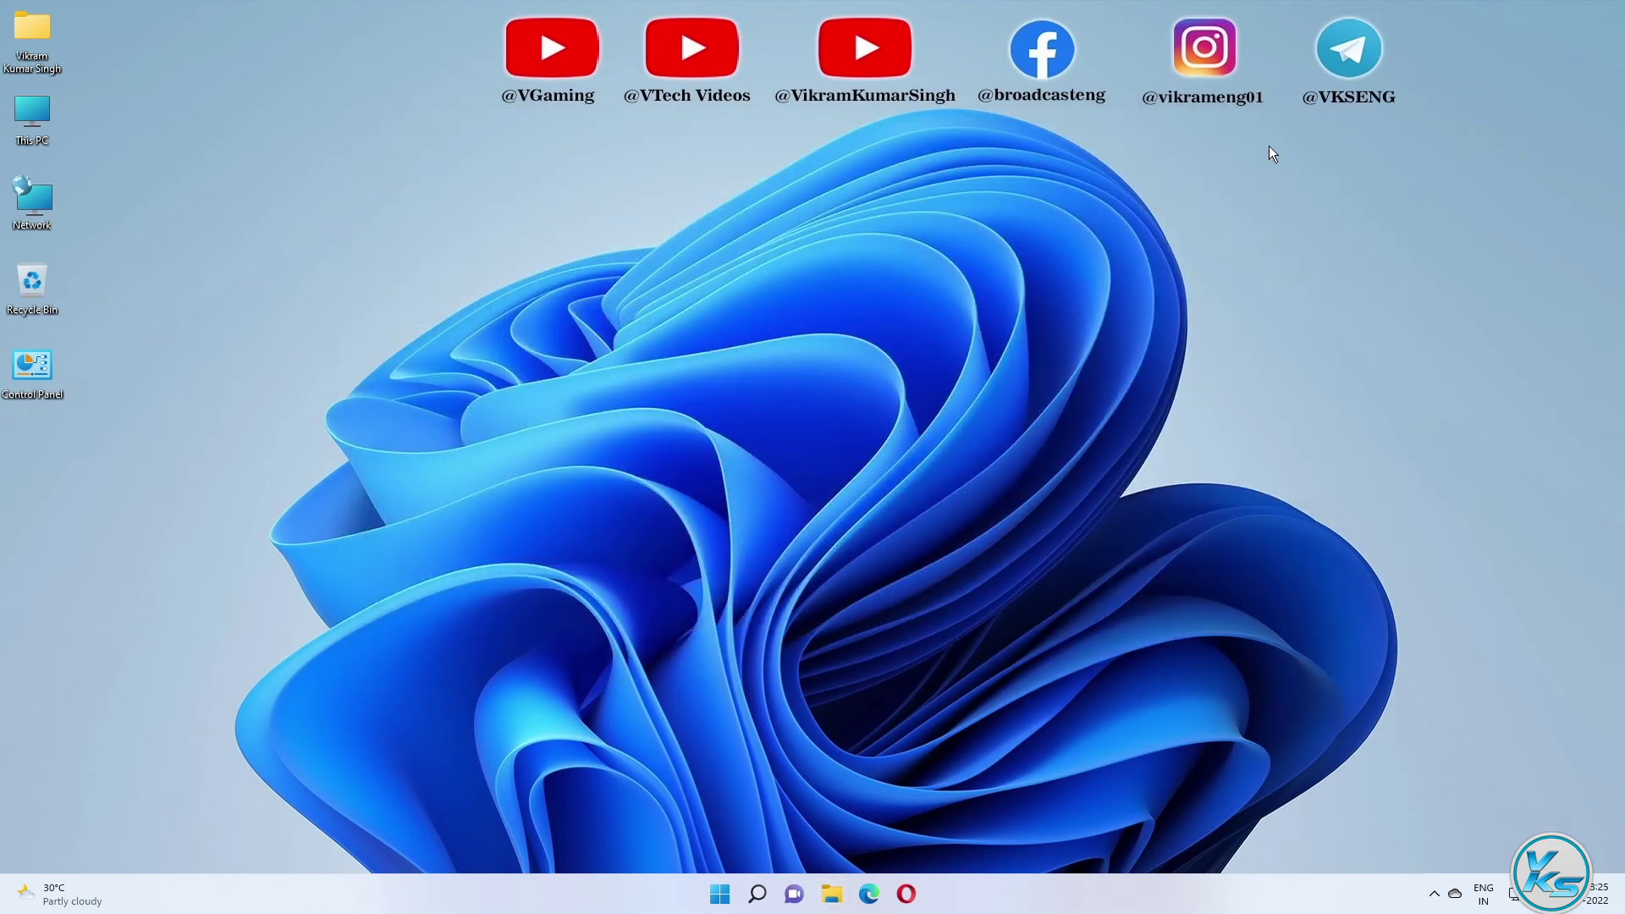
Step: Open the desktop's Personalization settings and go to the Background page
right_click(748, 298)
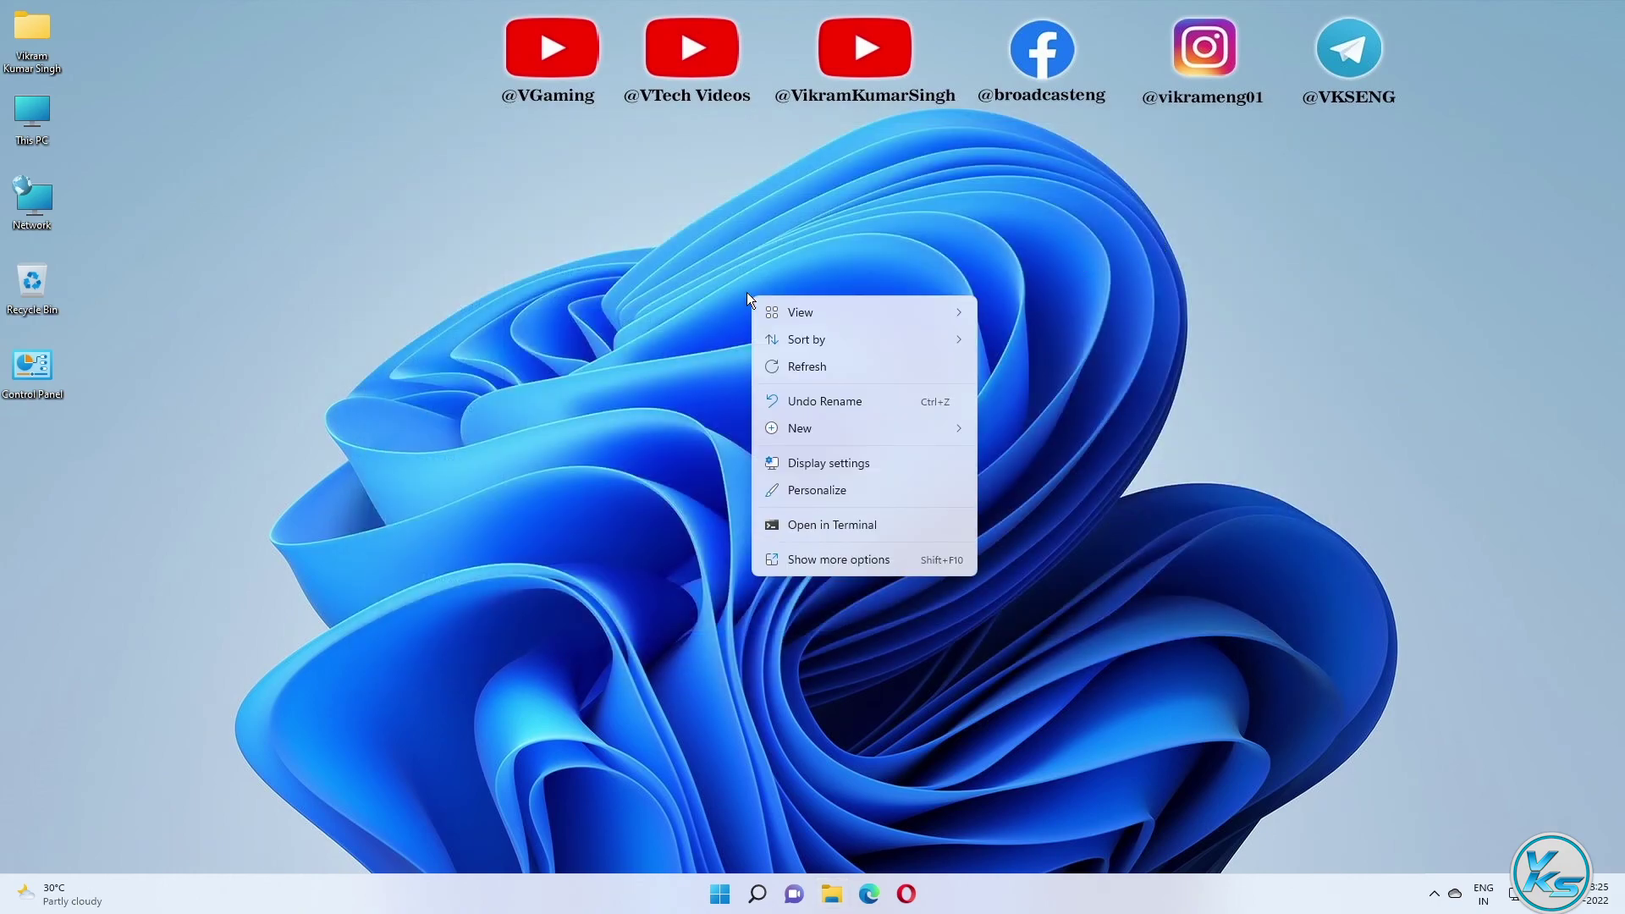
left_click(843, 487)
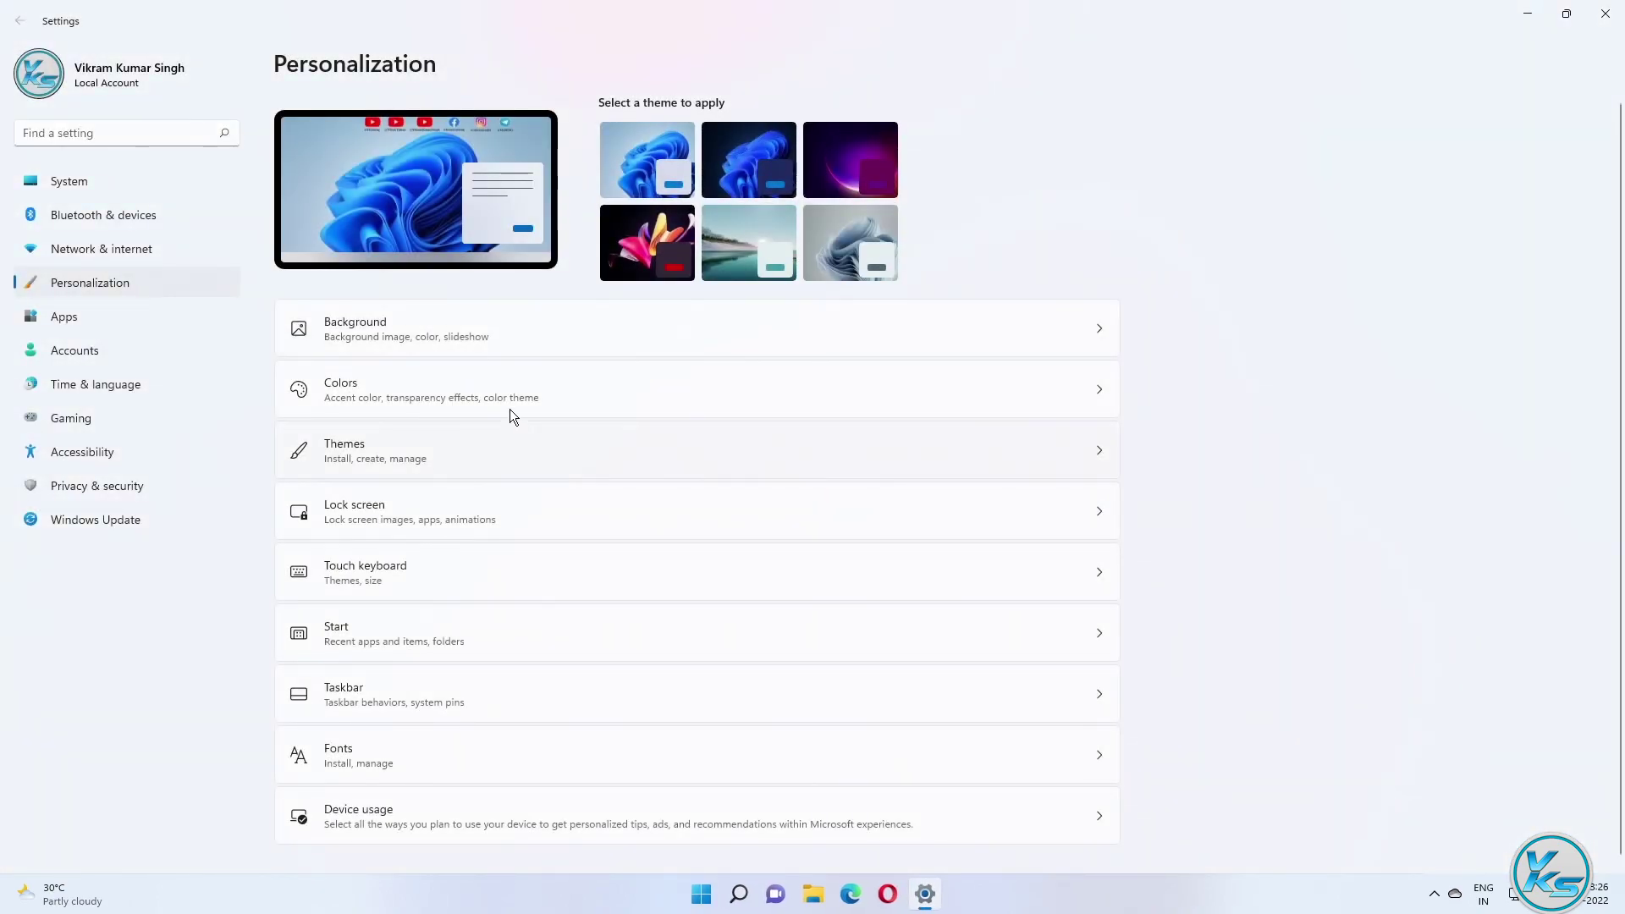
left_click(506, 339)
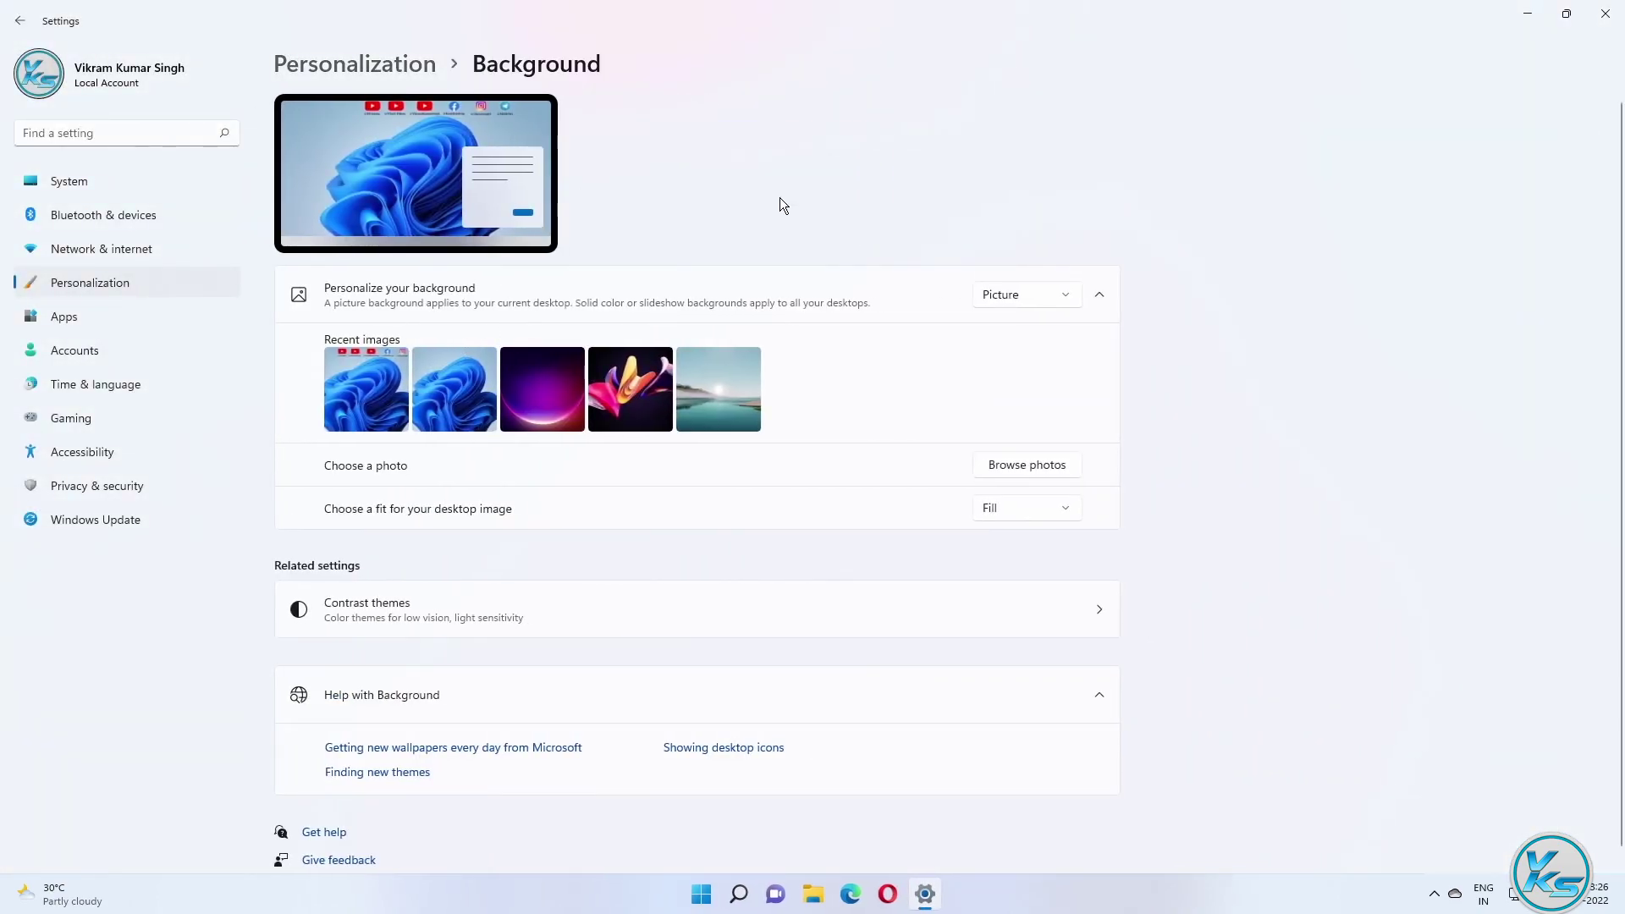